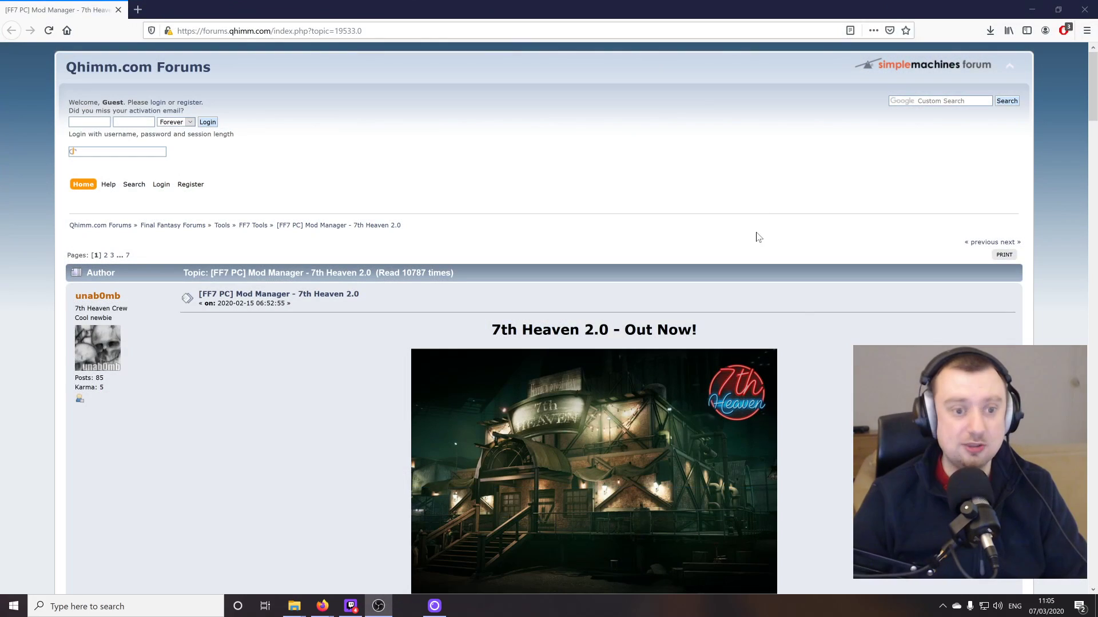
- Read through the 7th Heaven 2.0 forum post, including its introduction, features and download section, and minimise the browser
scroll(632, 242, "down", 3)
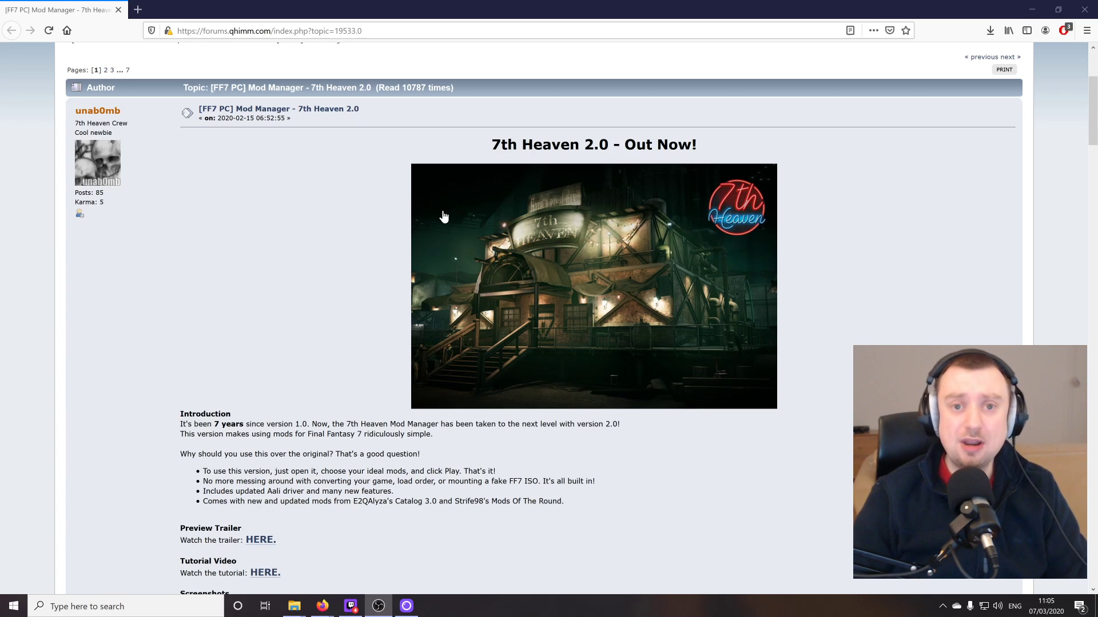
scroll(433, 221, "down", 3)
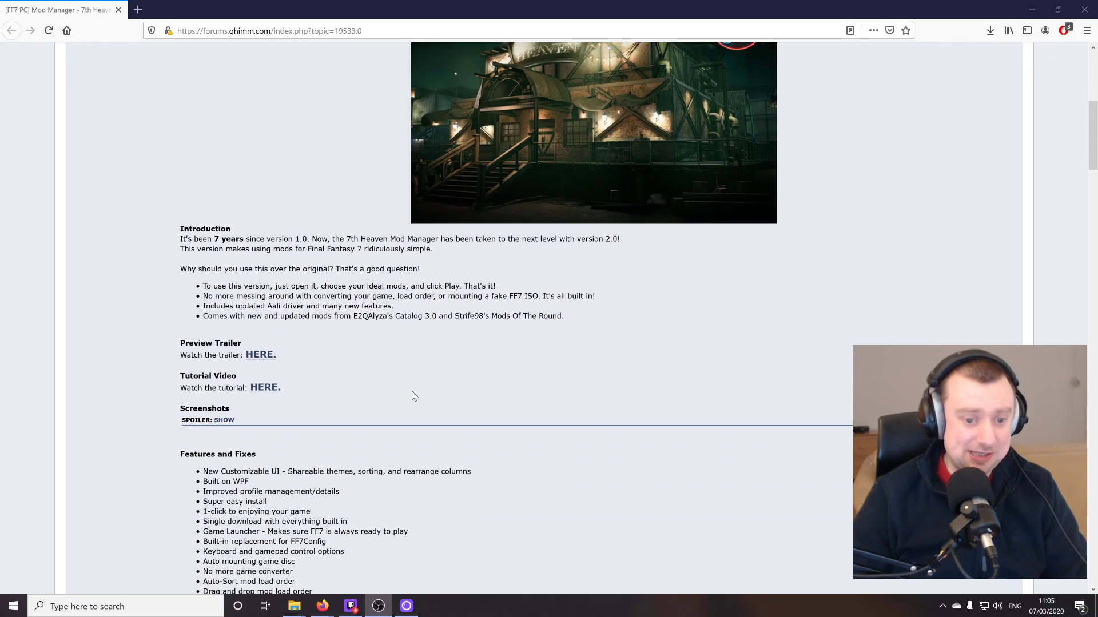
scroll(413, 392, "down", 5)
scroll(414, 395, "down", 5)
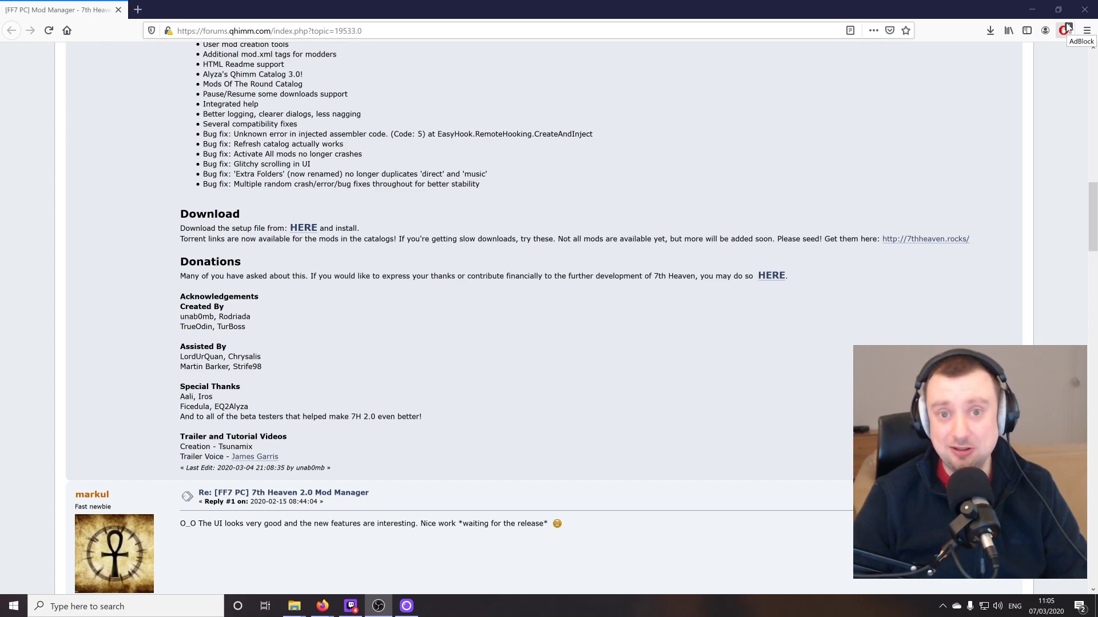
left_click(1034, 9)
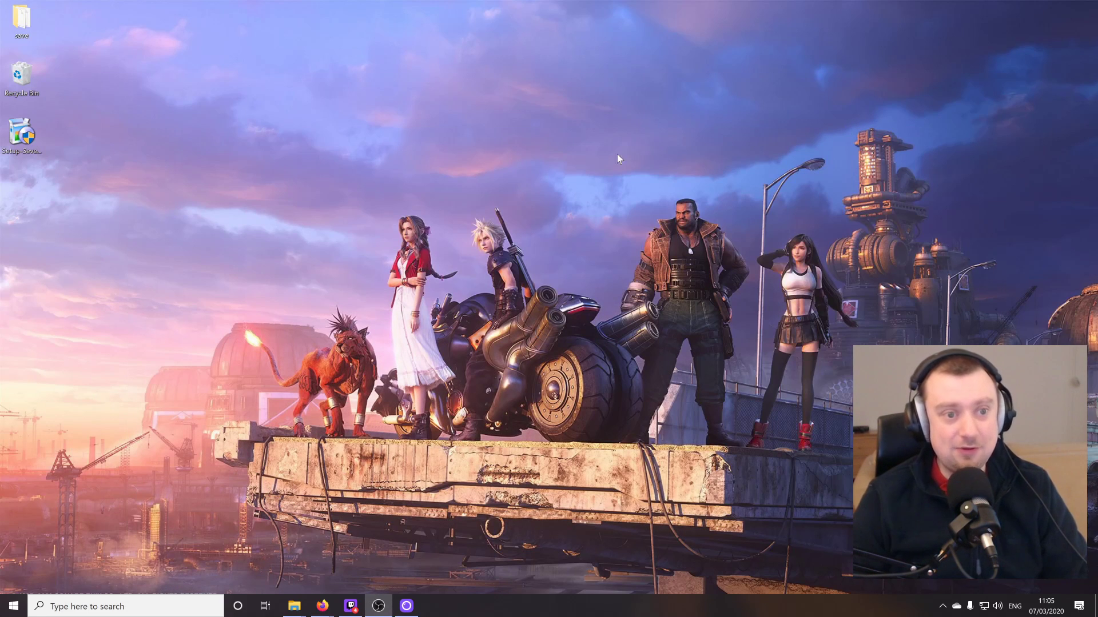
- Run the Setup-SeventhHeaven-v2.0.3.406.exe installer from the desktop, allowing it past Windows Defender SmartScreen
left_click(31, 134)
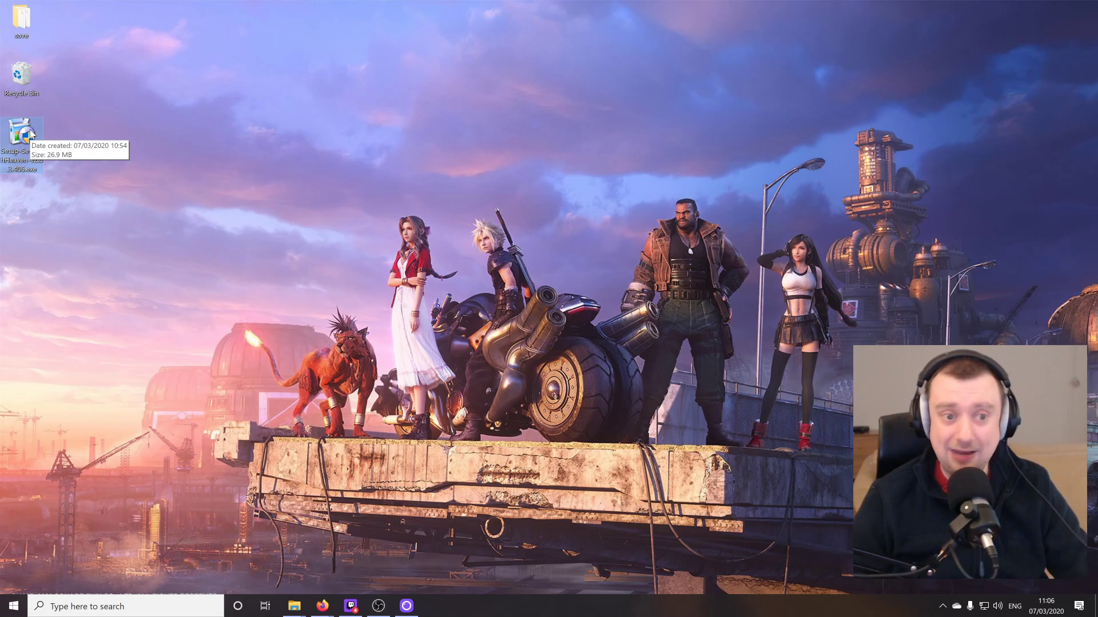
double_click(32, 134)
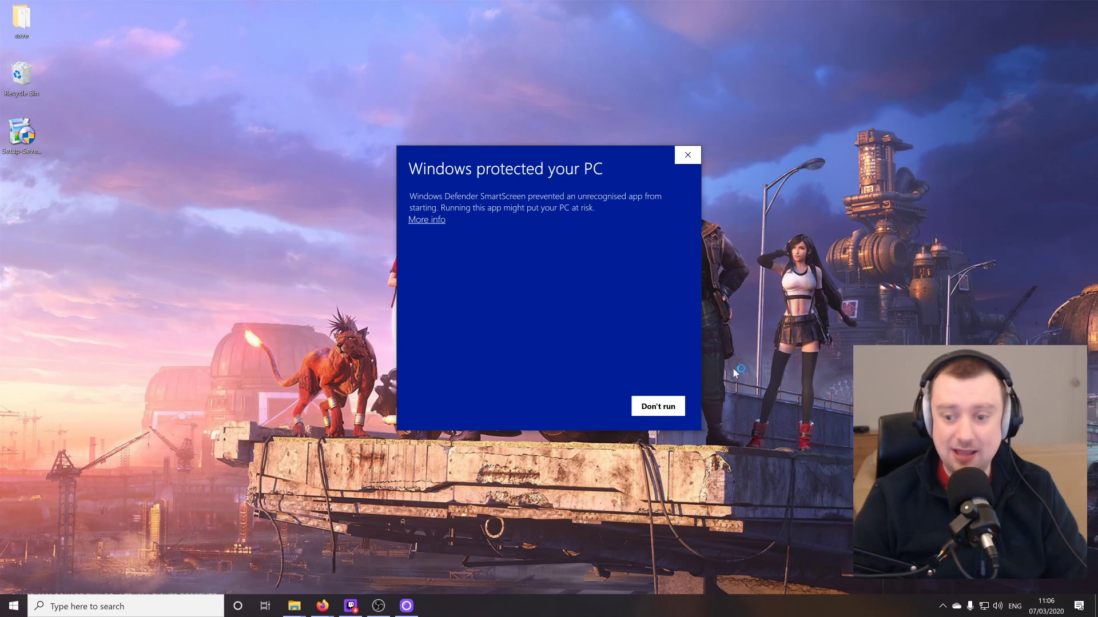
left_click(430, 221)
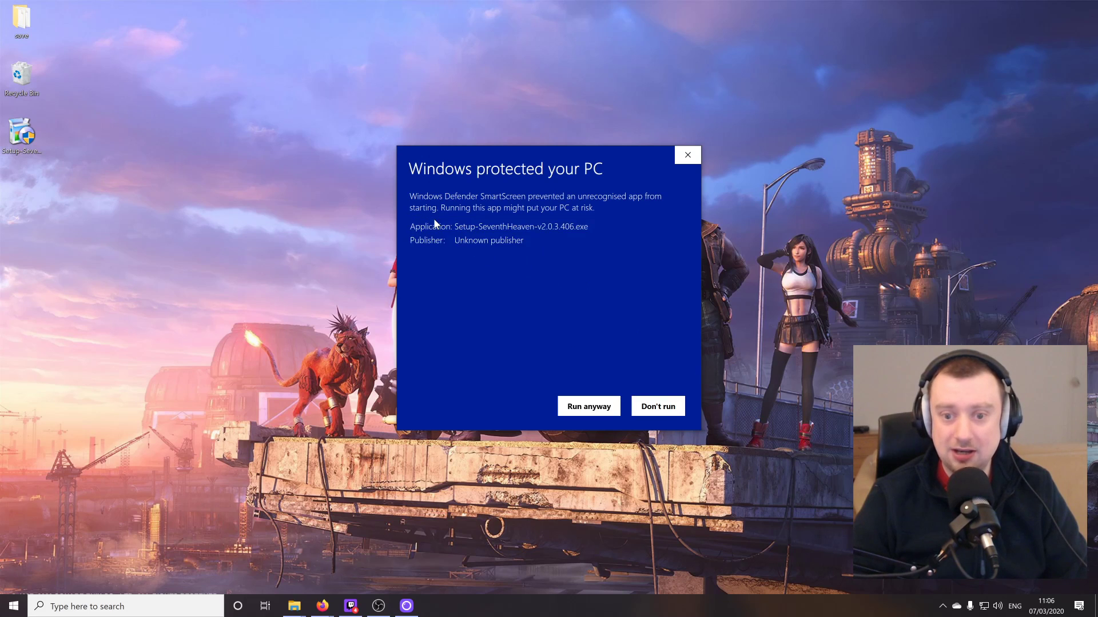
left_click(596, 406)
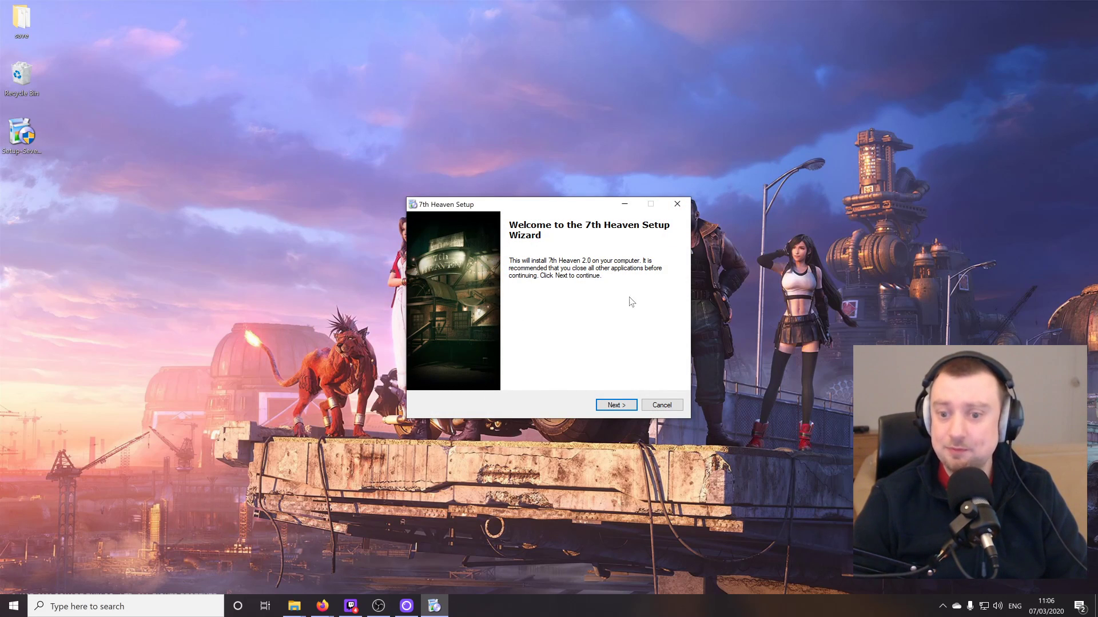
- Install 7th Heaven to C:\7th Heaven\ with a desktop icon and start menu folder, and launch it on finishing
left_click(616, 405)
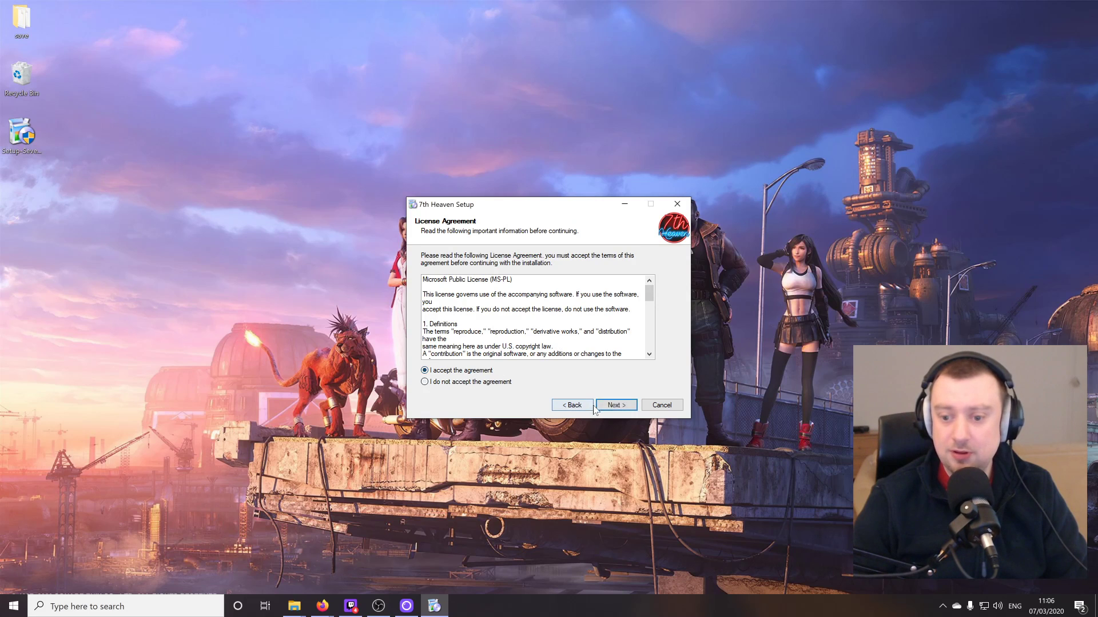
left_click(597, 406)
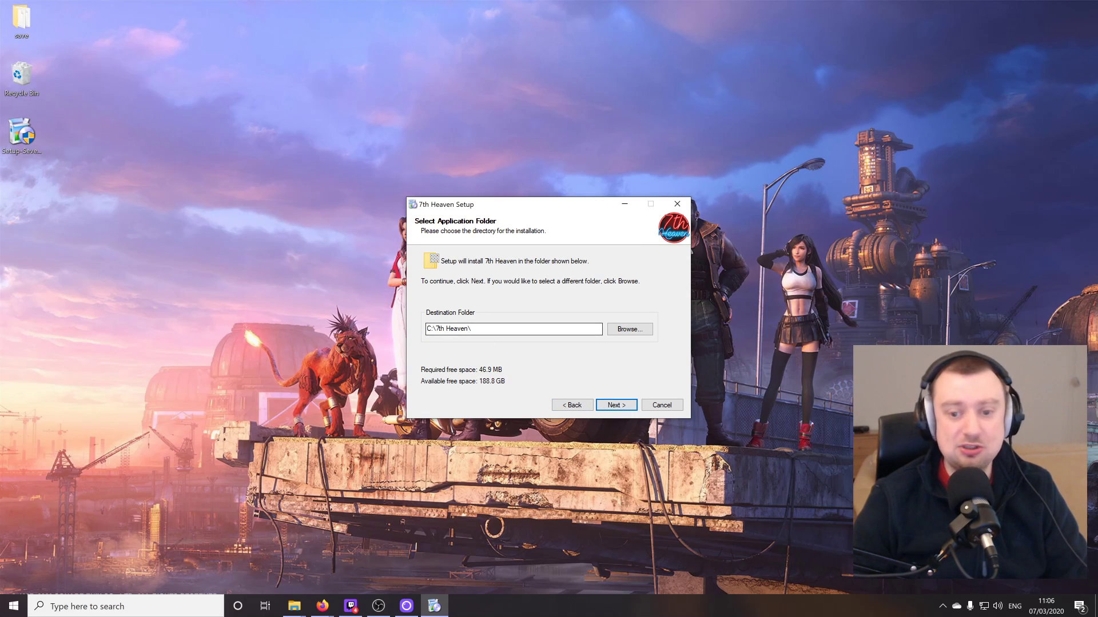
left_click(615, 404)
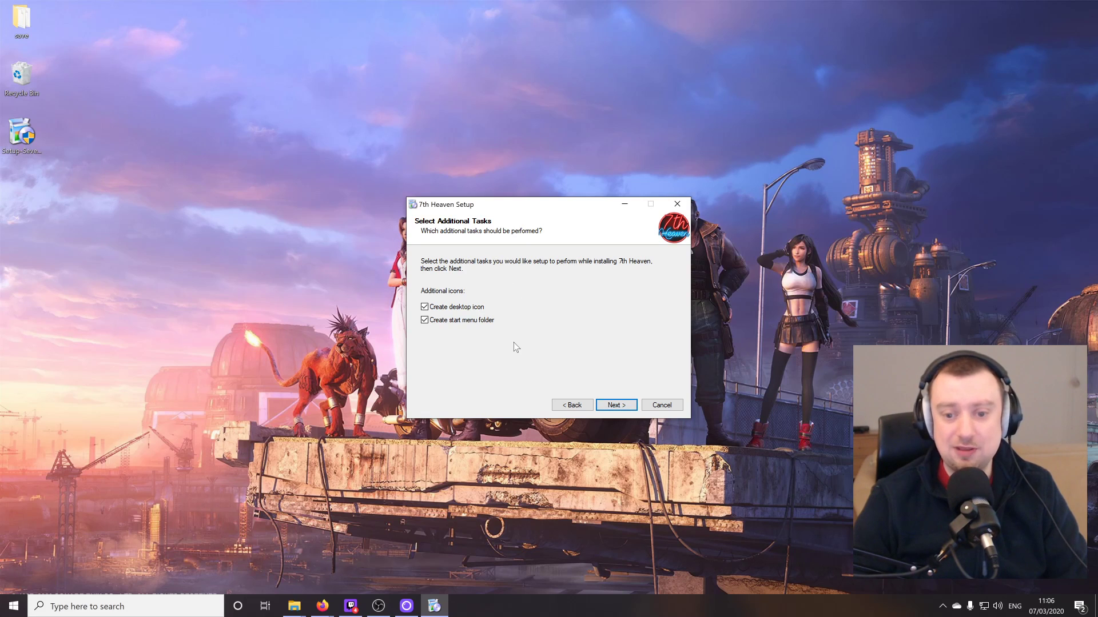
left_click(622, 405)
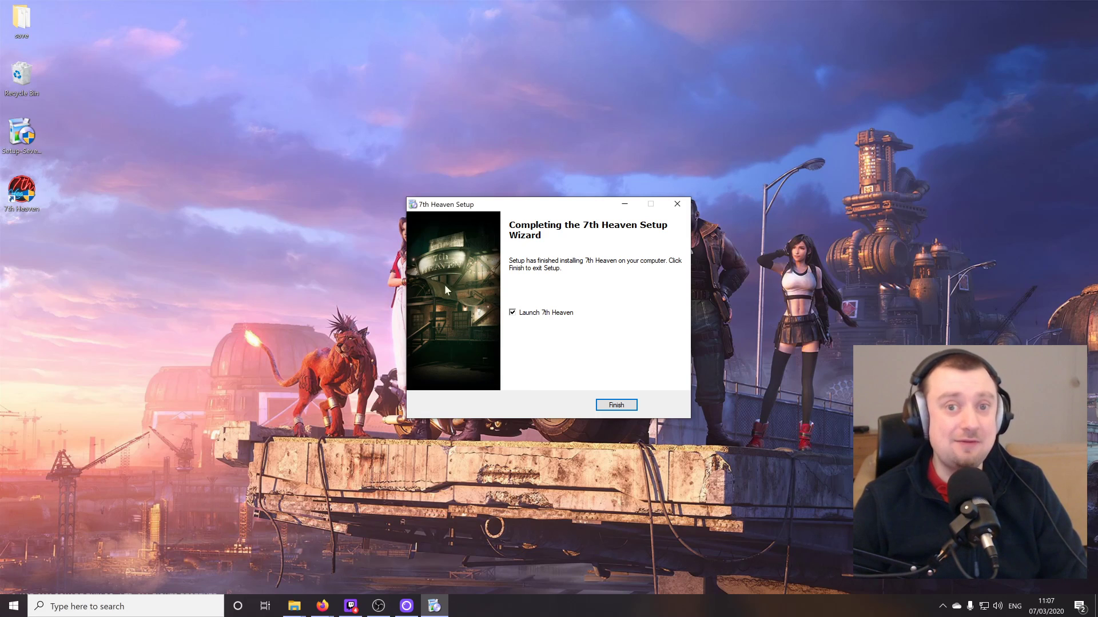
left_click(23, 210)
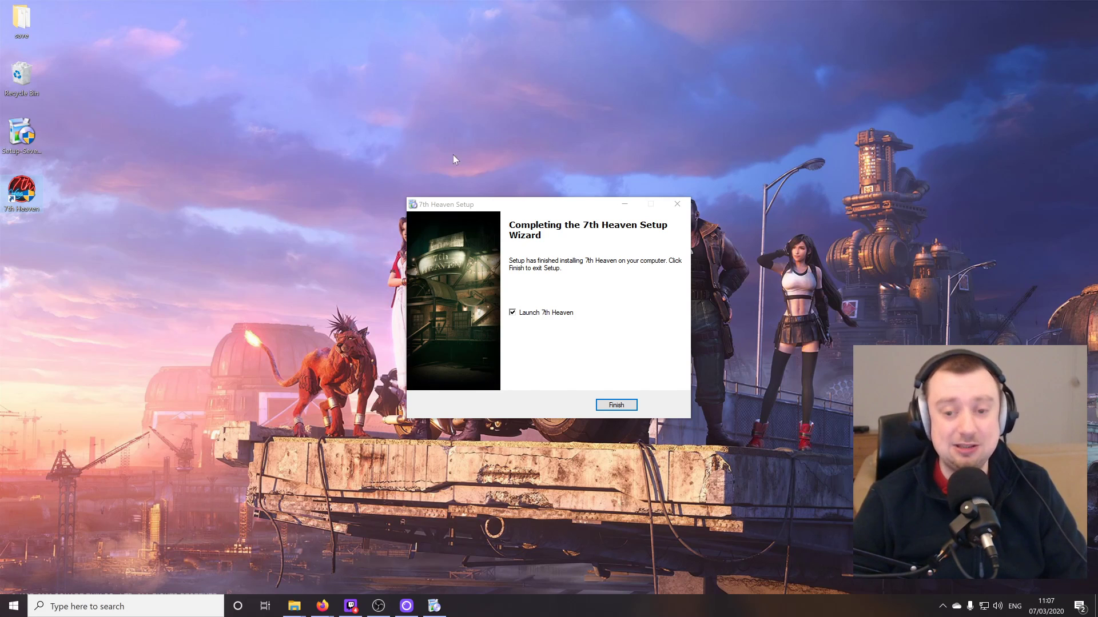
left_click(615, 406)
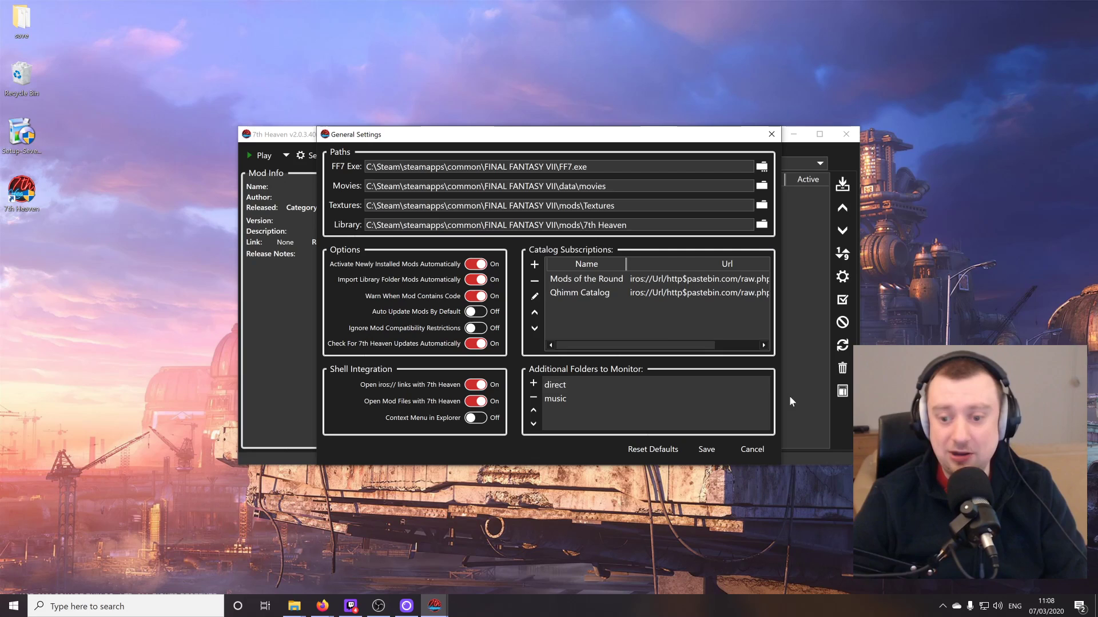
- Save the default General Settings, and test-launch Final Fantasy VII from the mod manager before closing the game
left_click(711, 447)
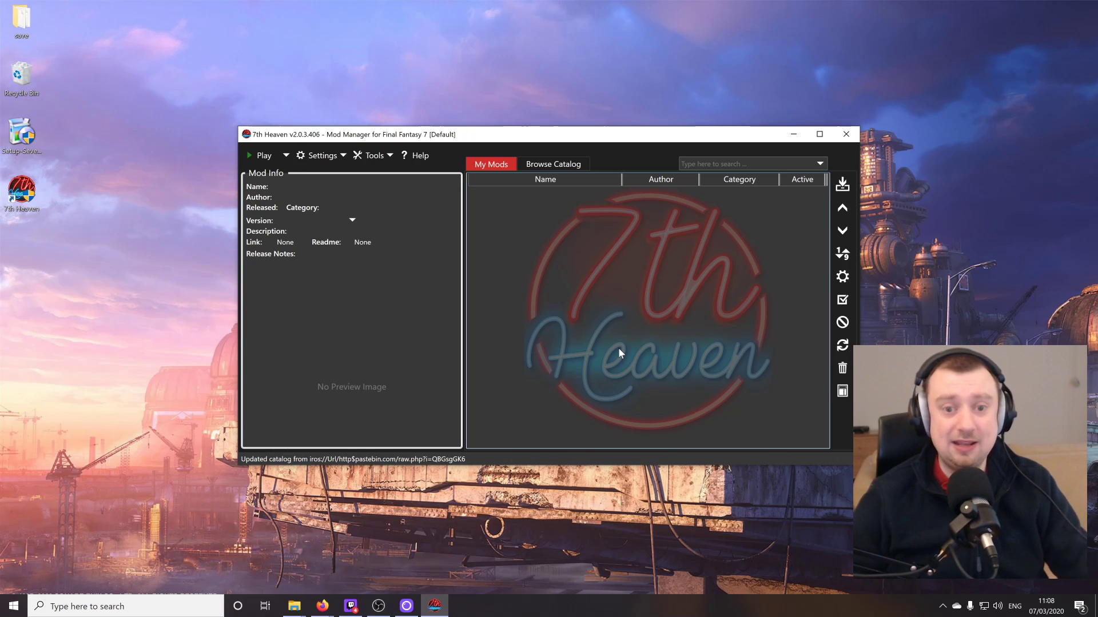
left_click(260, 156)
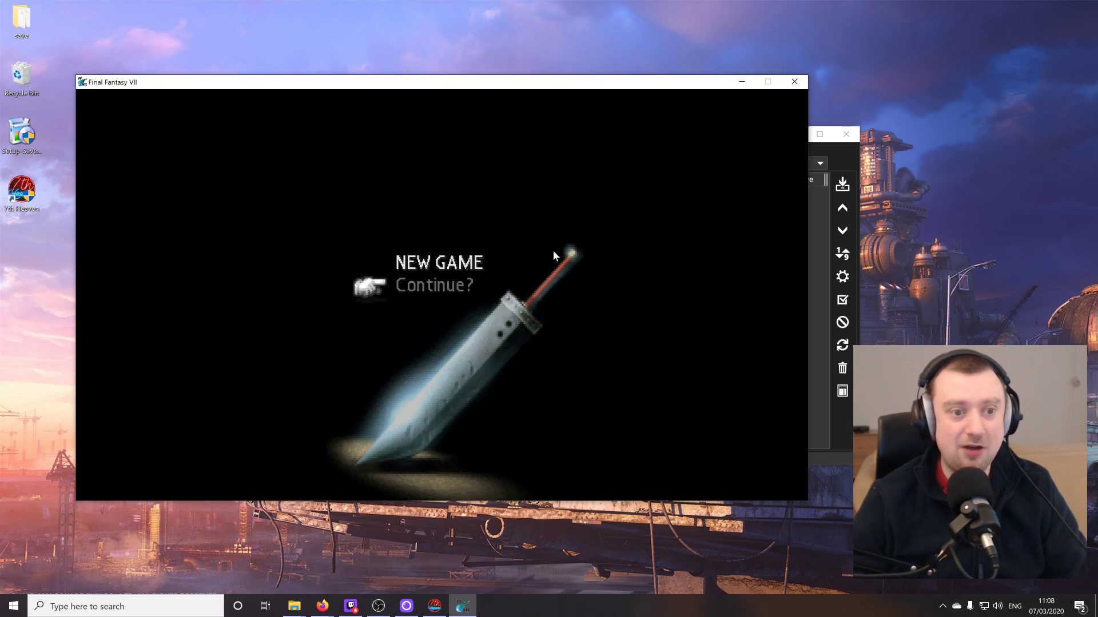
left_click(794, 82)
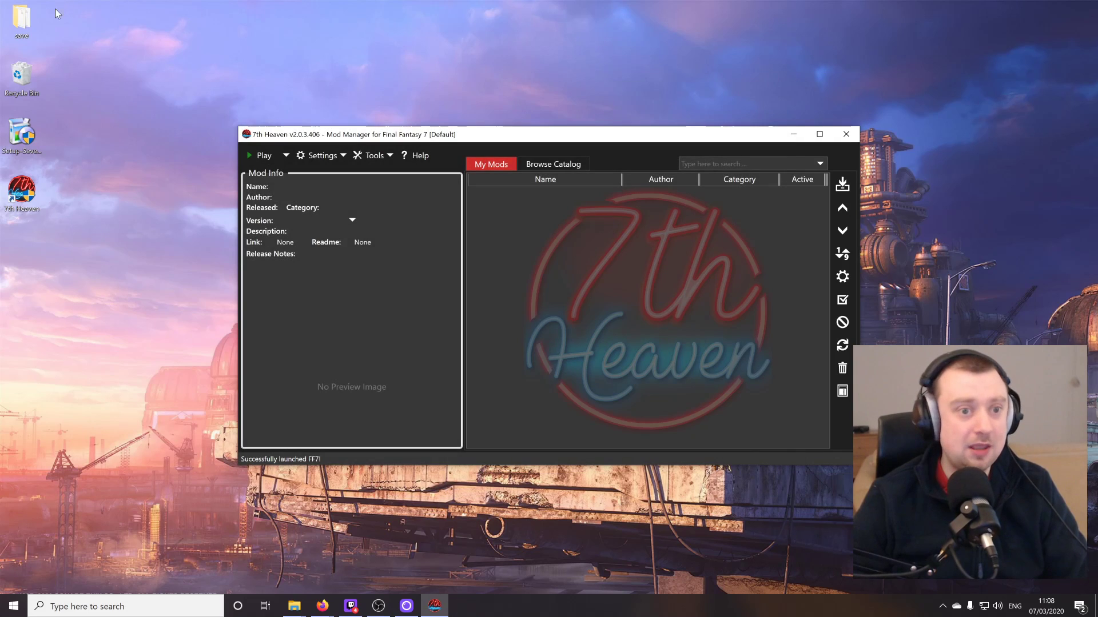
- Copy the save folder from the desktop into the FINAL FANTASY VII game folder and check the save files inside it
right_click(20, 20)
left_click(57, 214)
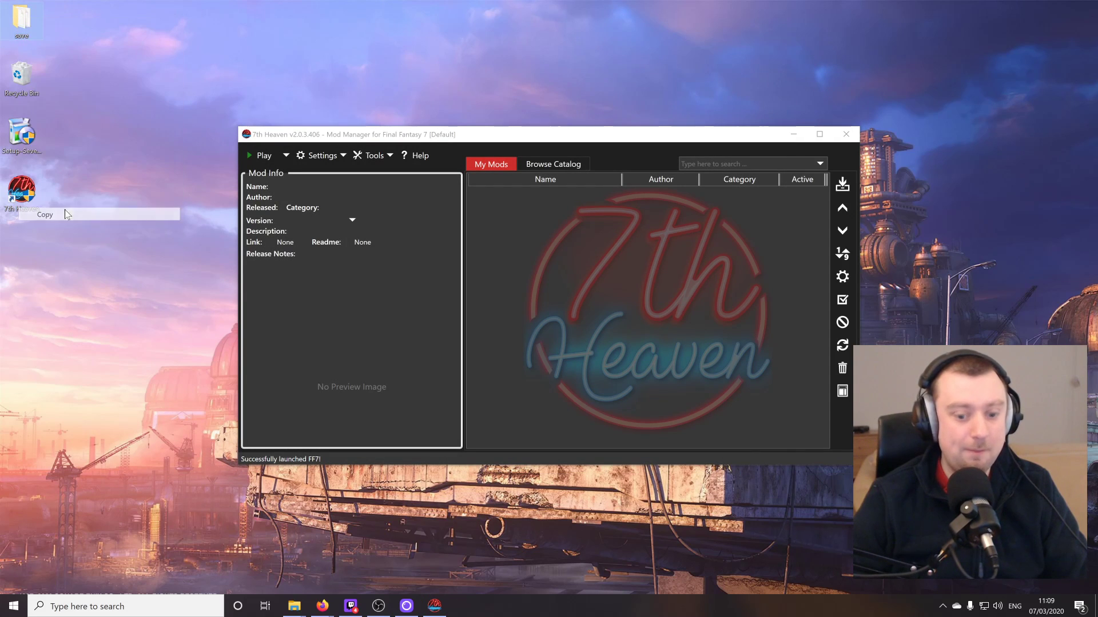
mouse_move(304, 595)
left_click(252, 557)
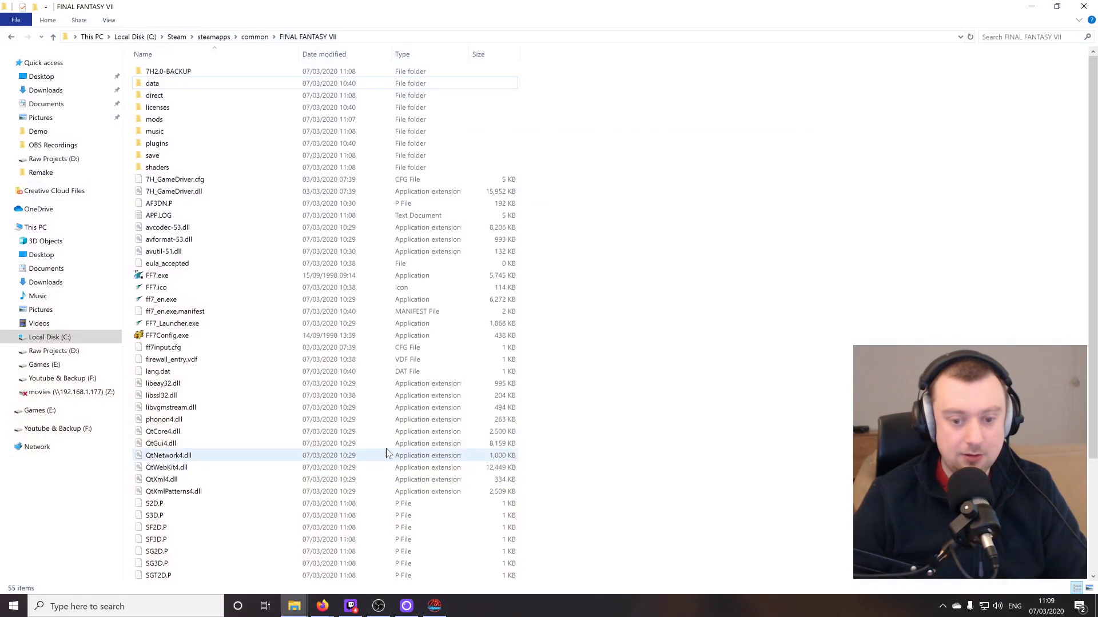
right_click(722, 178)
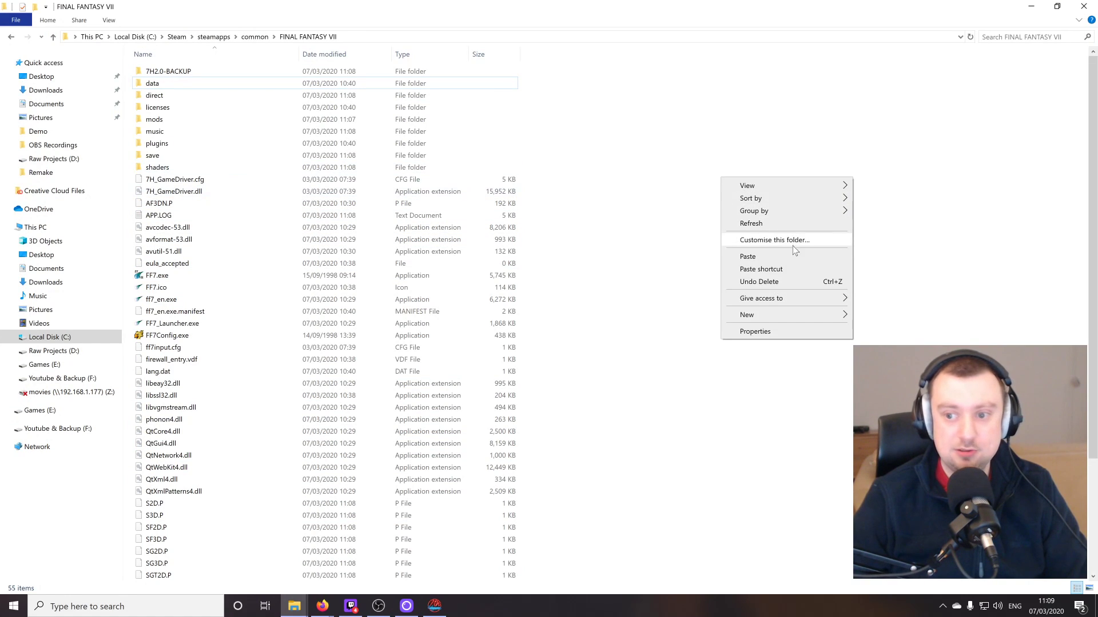
left_click(792, 257)
double_click(166, 158)
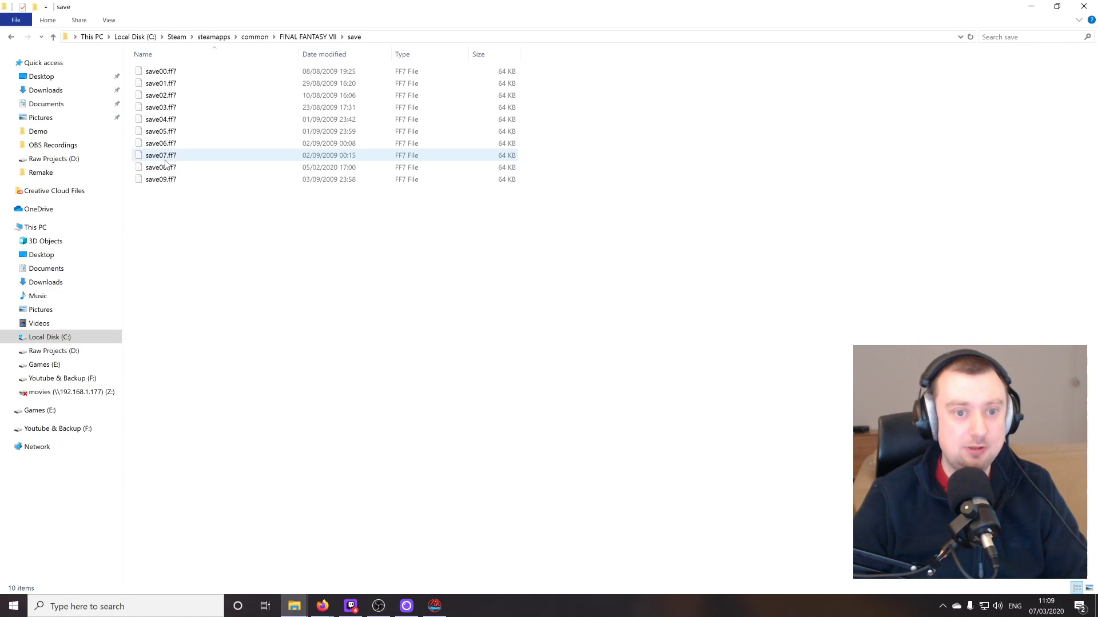
left_click(1084, 6)
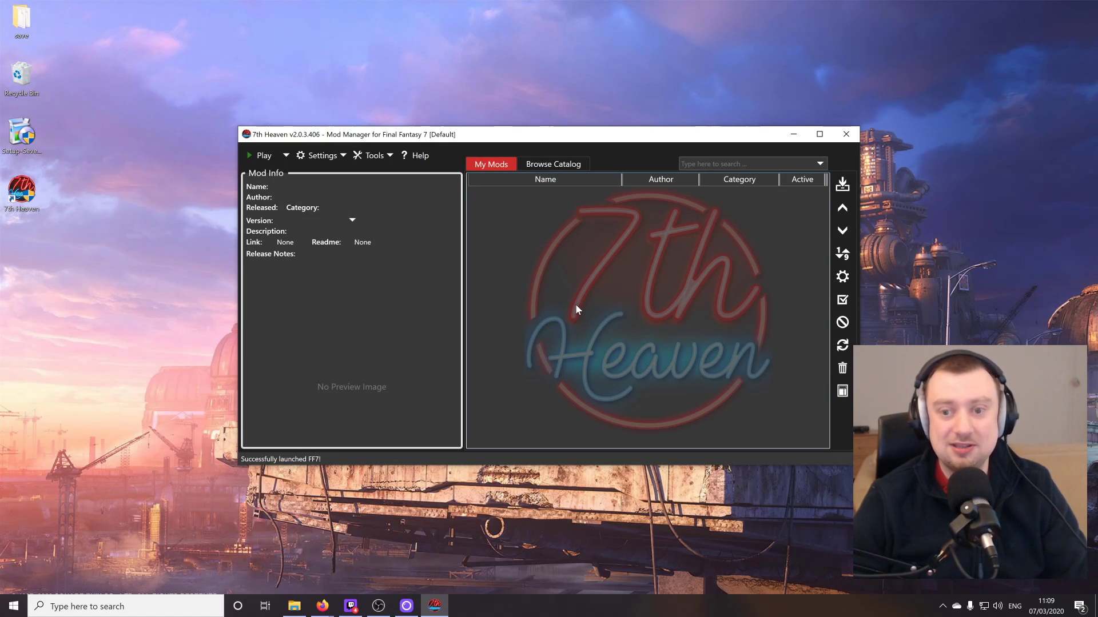
- Browse the mod catalog and download the World Textures mod by Qhimm Modding Community
left_click(572, 165)
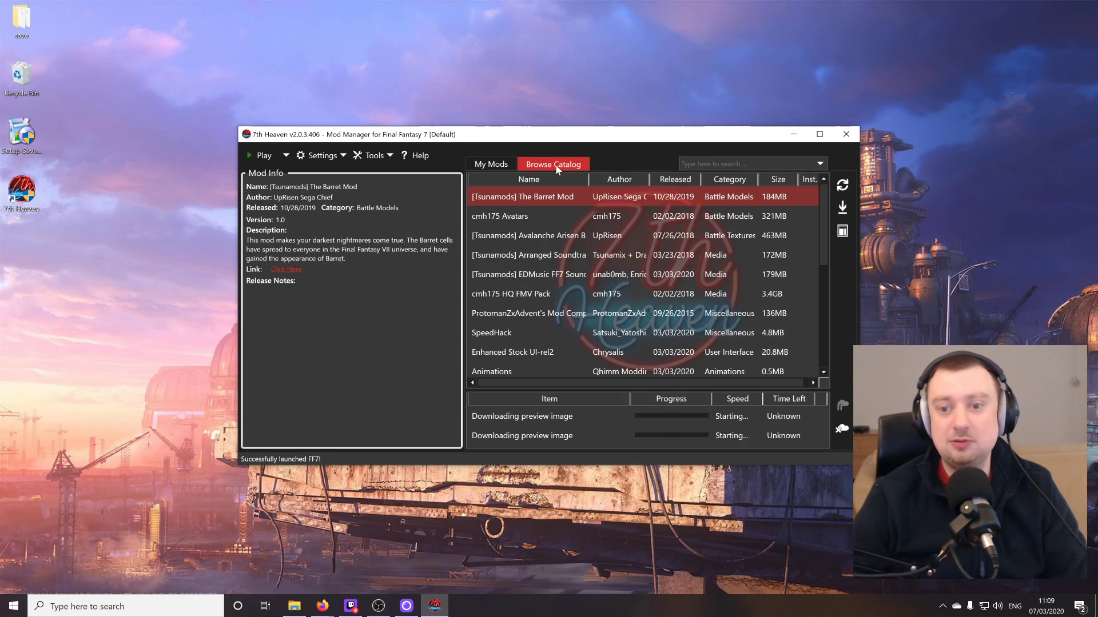
scroll(606, 230, "down", 1)
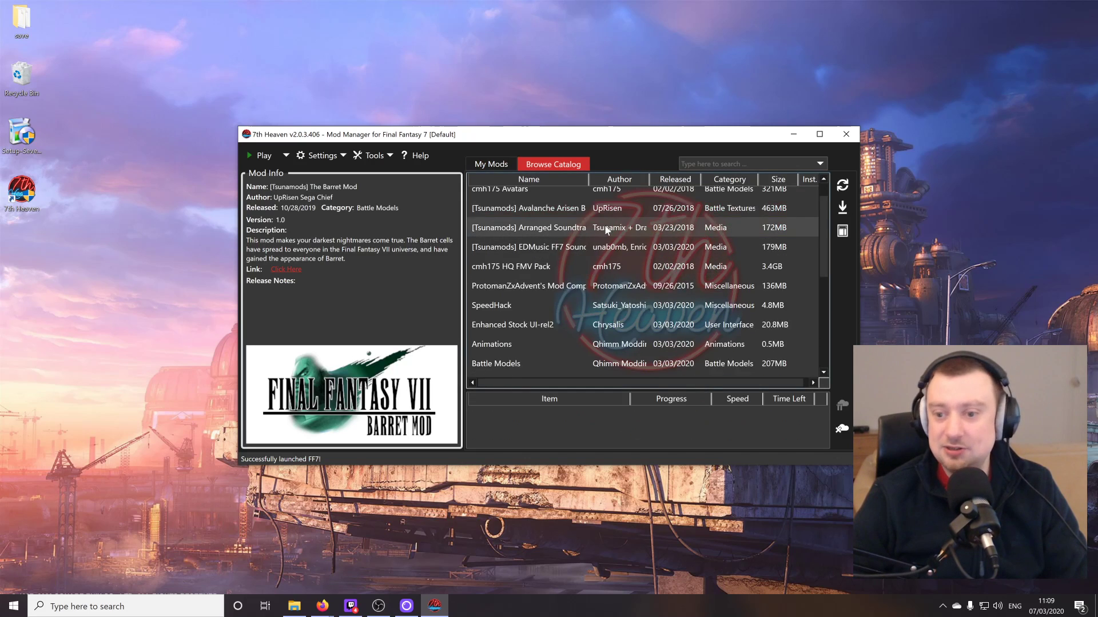
scroll(605, 227, "down", 2)
scroll(605, 225, "up", 4)
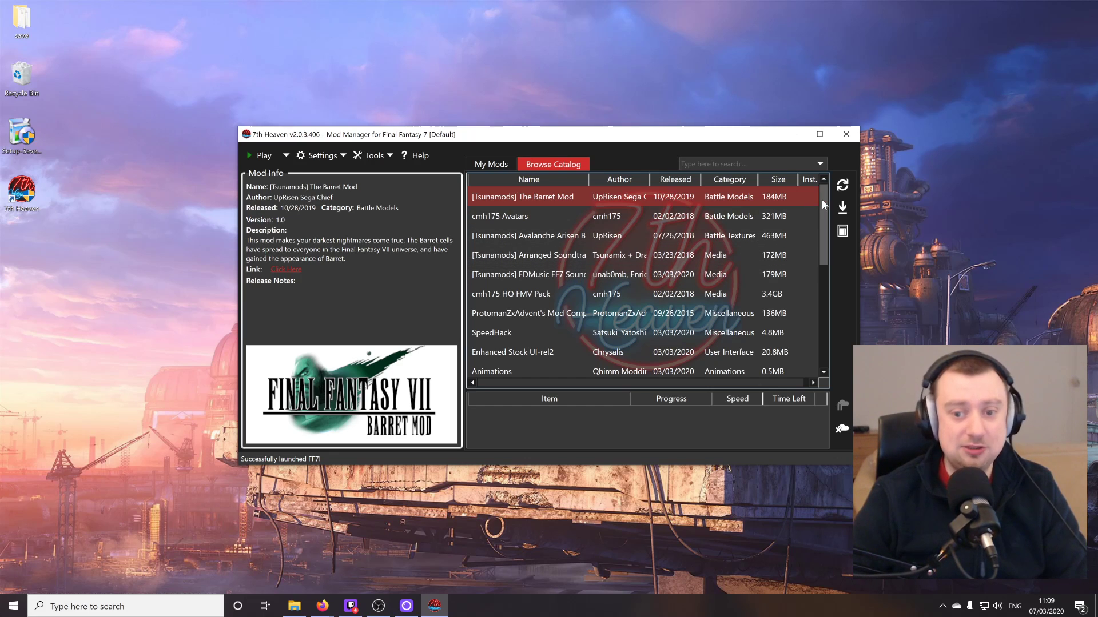
left_click_drag(822, 200, 827, 254)
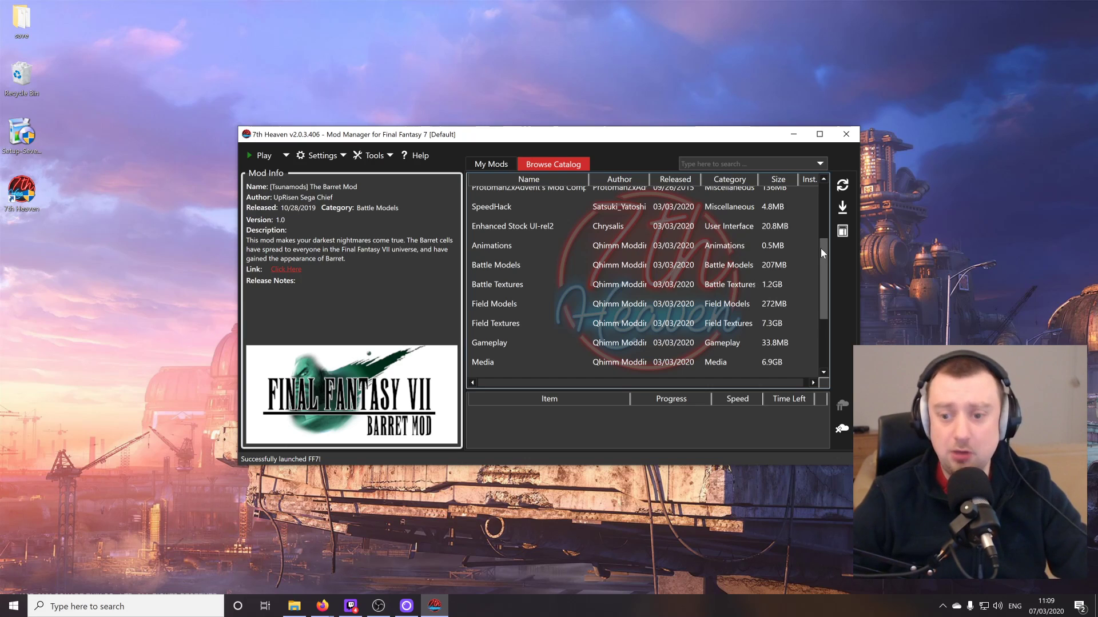
left_click_drag(821, 249, 824, 325)
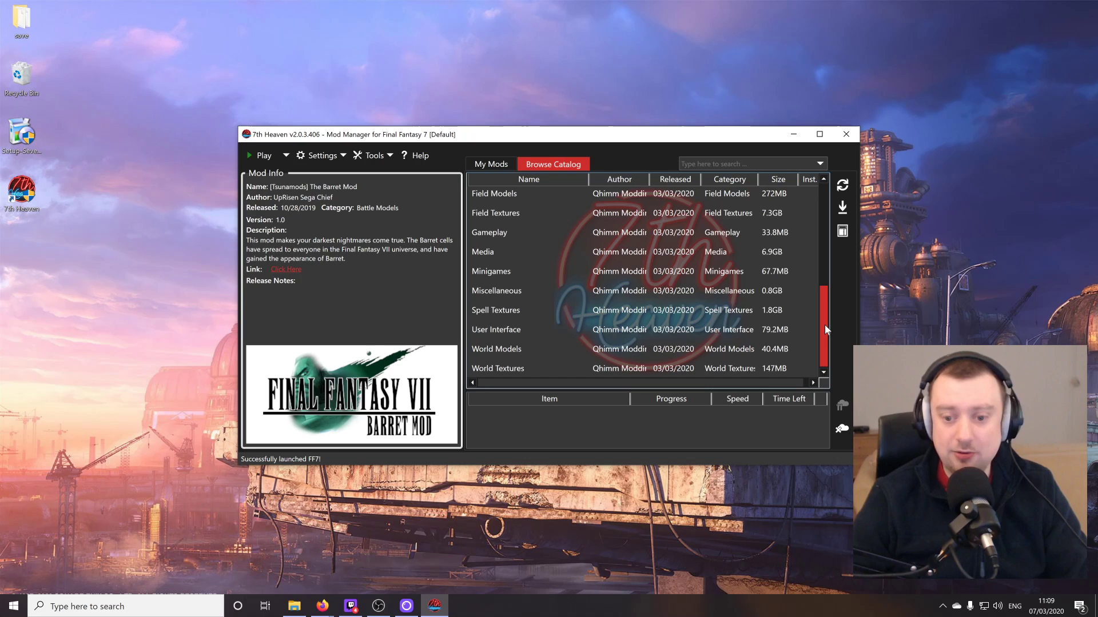
left_click(500, 369)
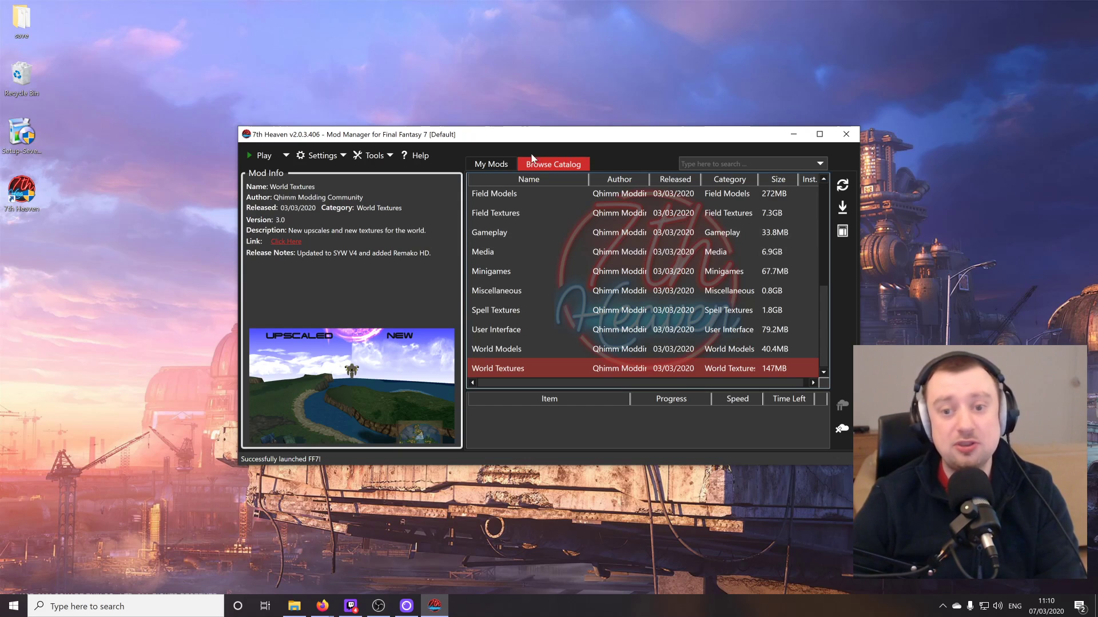
left_click(489, 166)
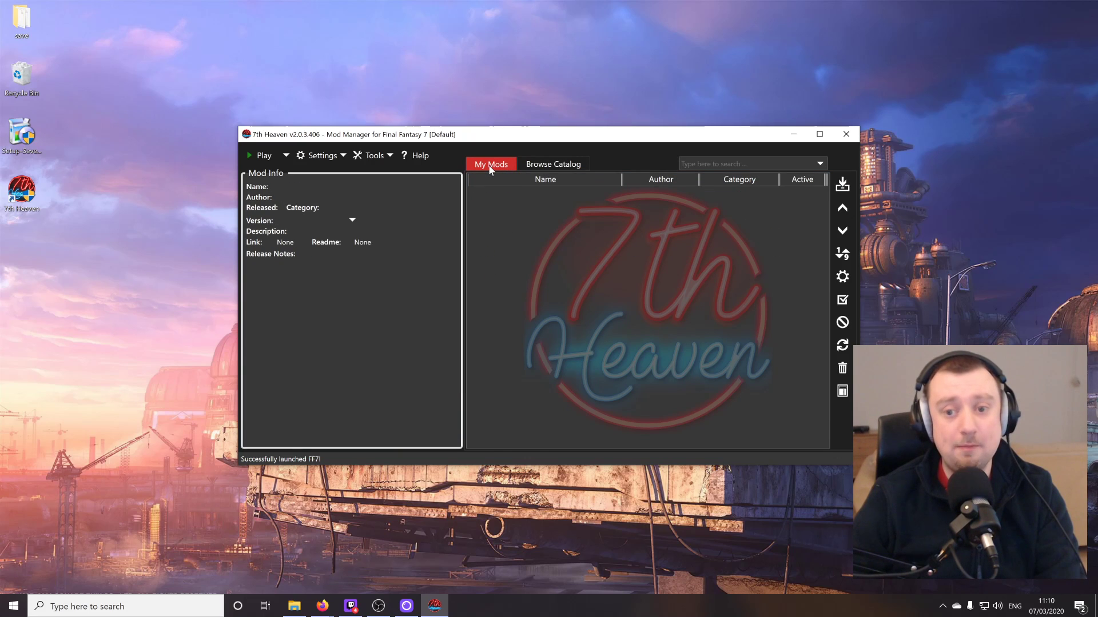
left_click(553, 164)
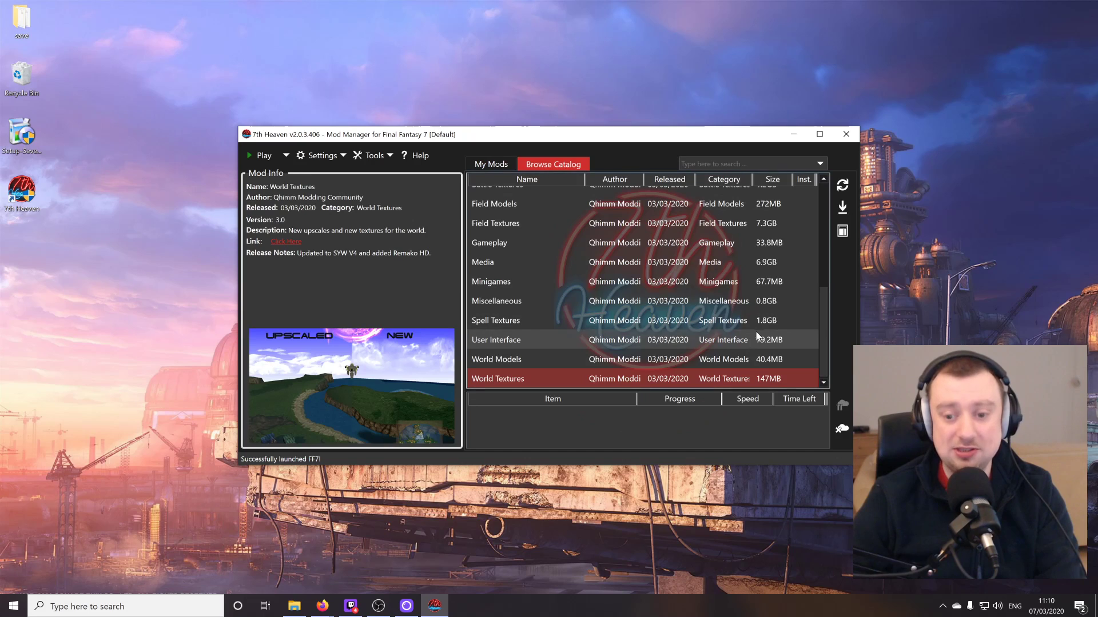
double_click(536, 380)
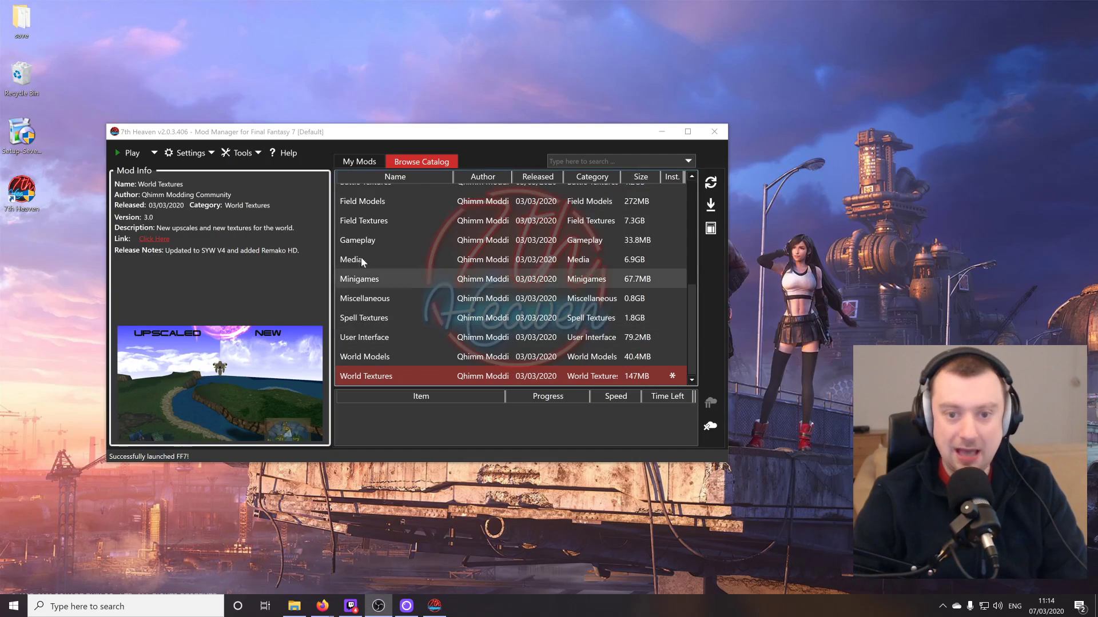
- Deactivate the installed World Textures mod and run the game to view the unmodded world map, closing it when done
left_click(375, 161)
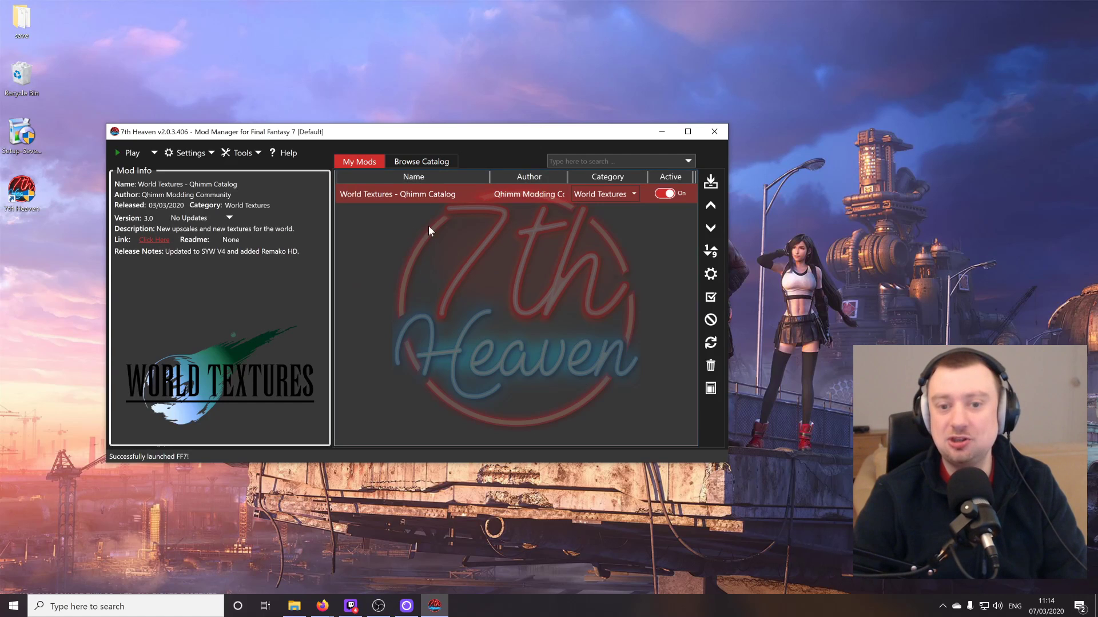
left_click(664, 194)
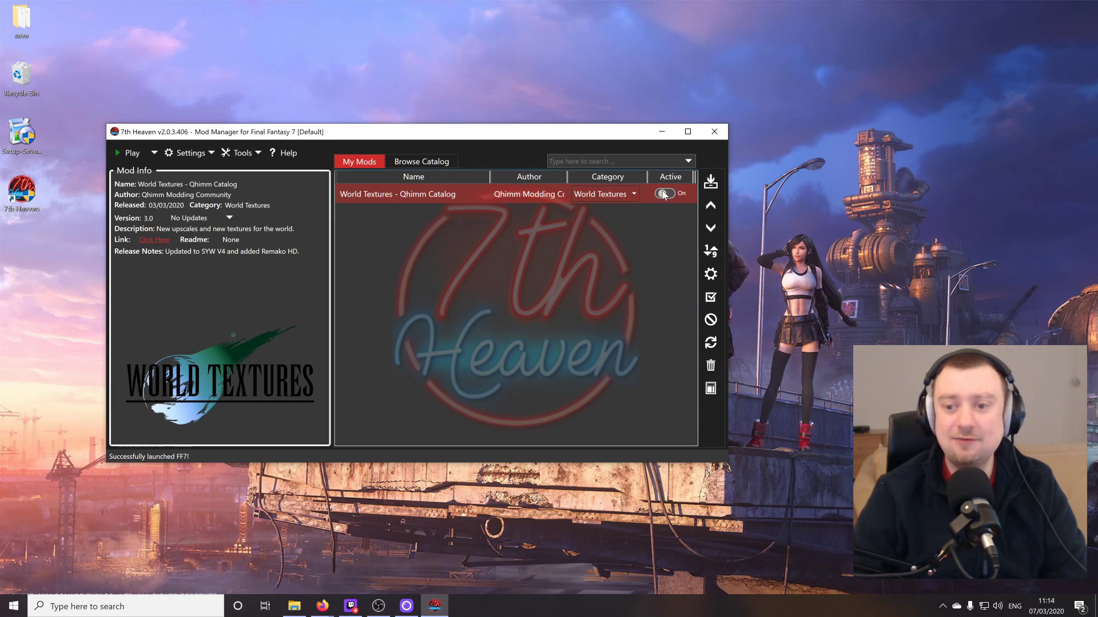
left_click(129, 153)
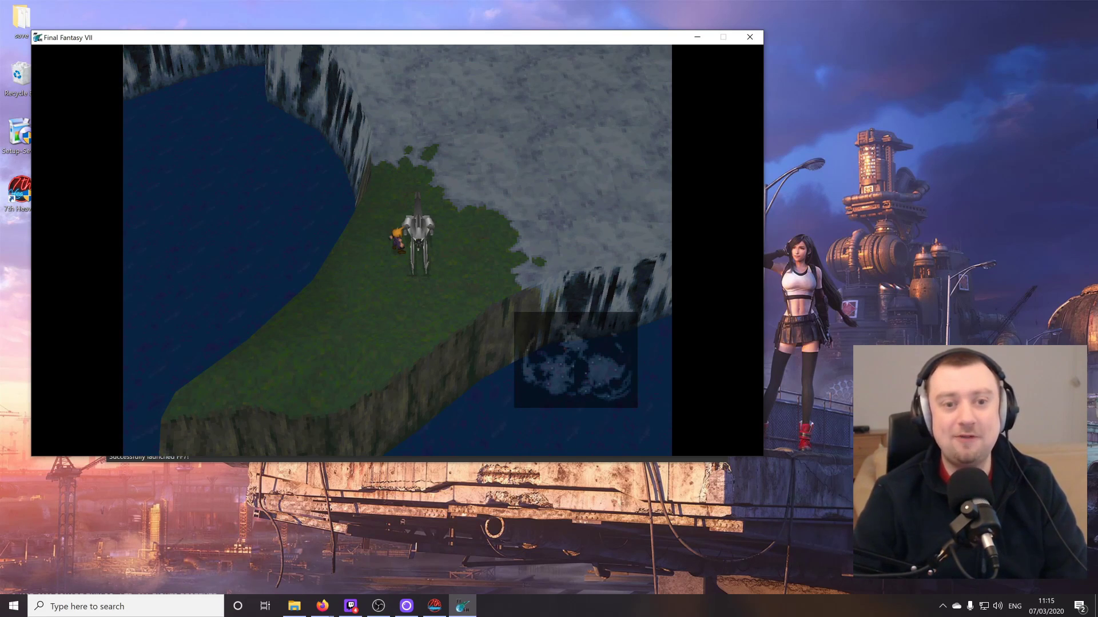
left_click(749, 37)
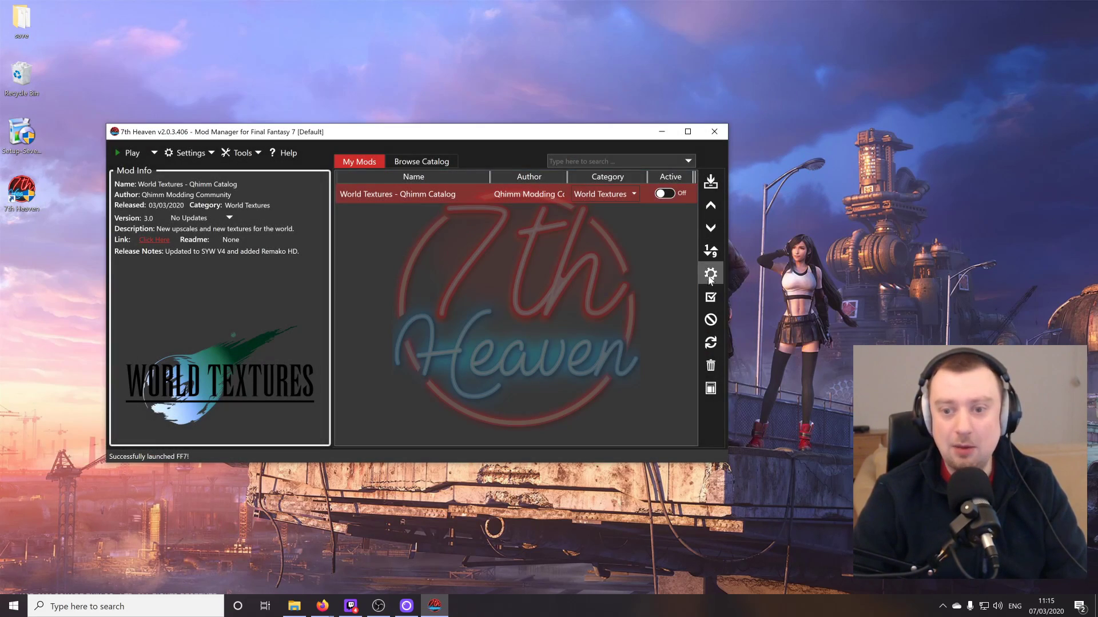
- Activate the World Textures mod and open its configuration to review the available texture styles
left_click(663, 194)
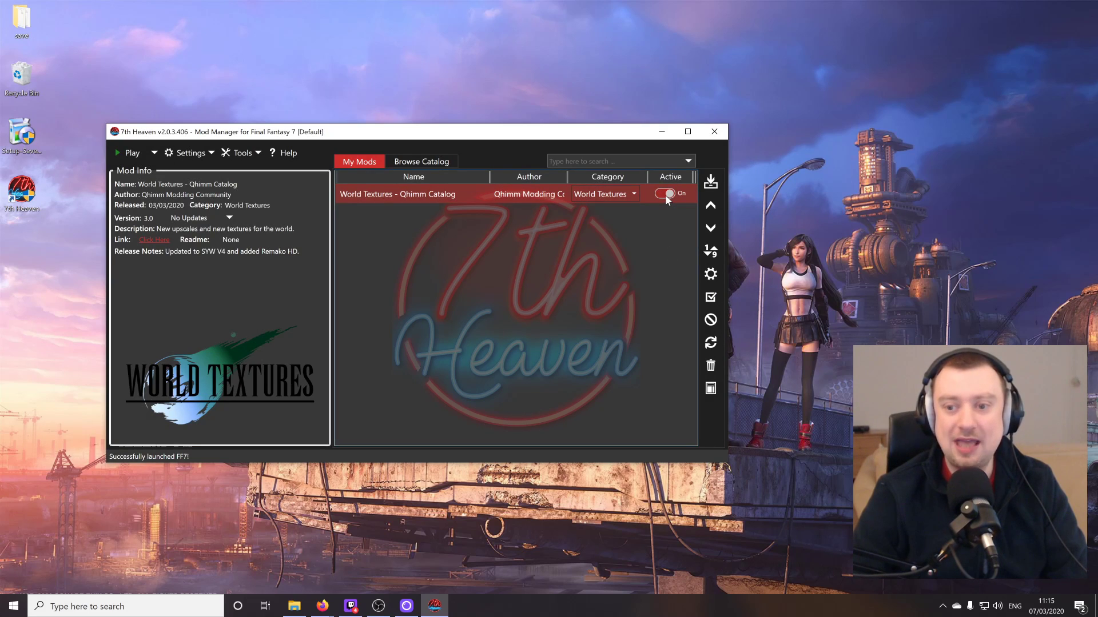
double_click(407, 196)
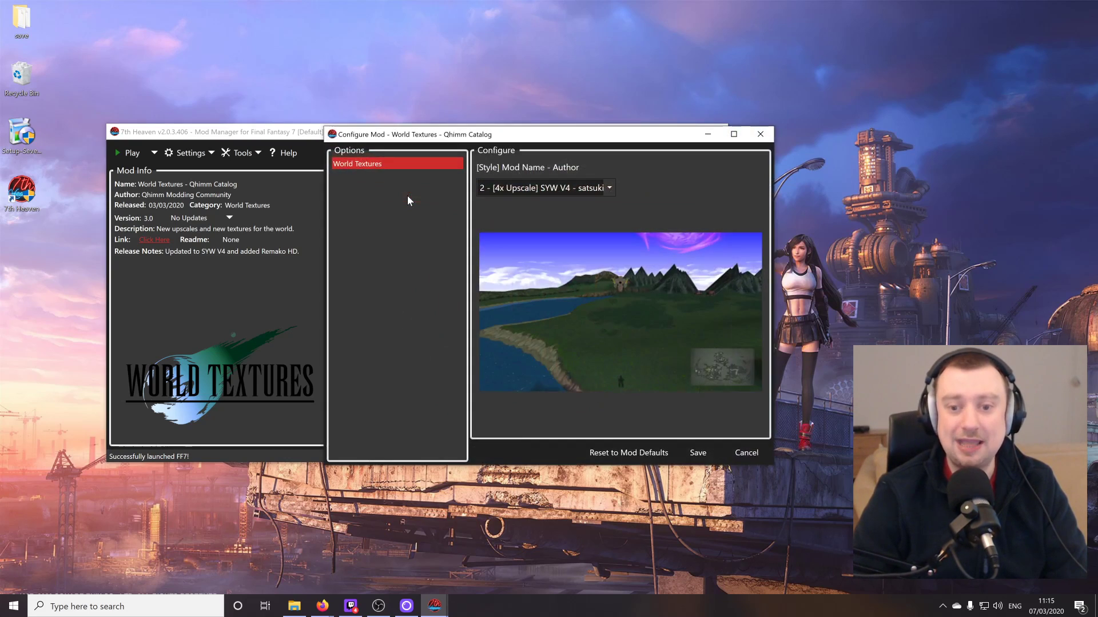
left_click(611, 189)
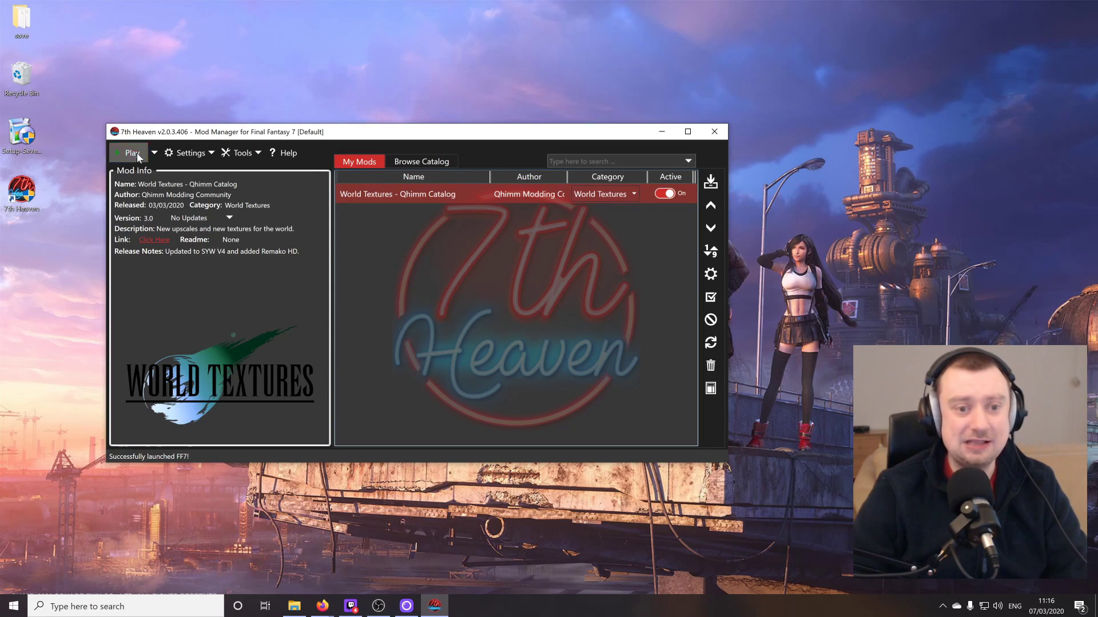
- Launch Final Fantasy VII with World Textures active and load the first Icicle Area save game
left_click(132, 153)
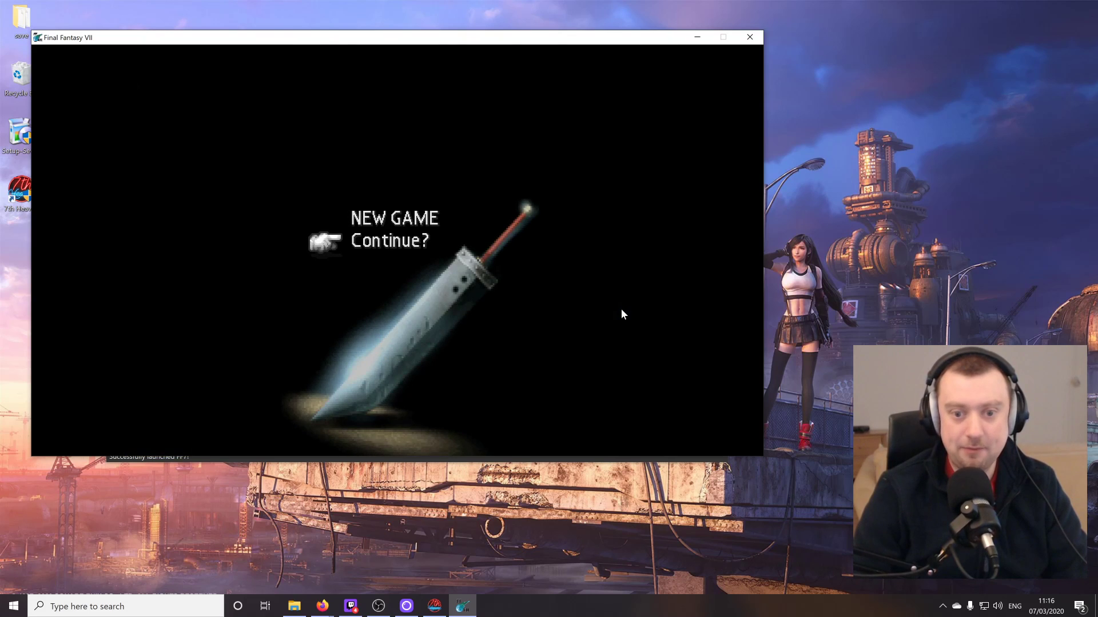
key("Return")
key("Down")
key("Right")
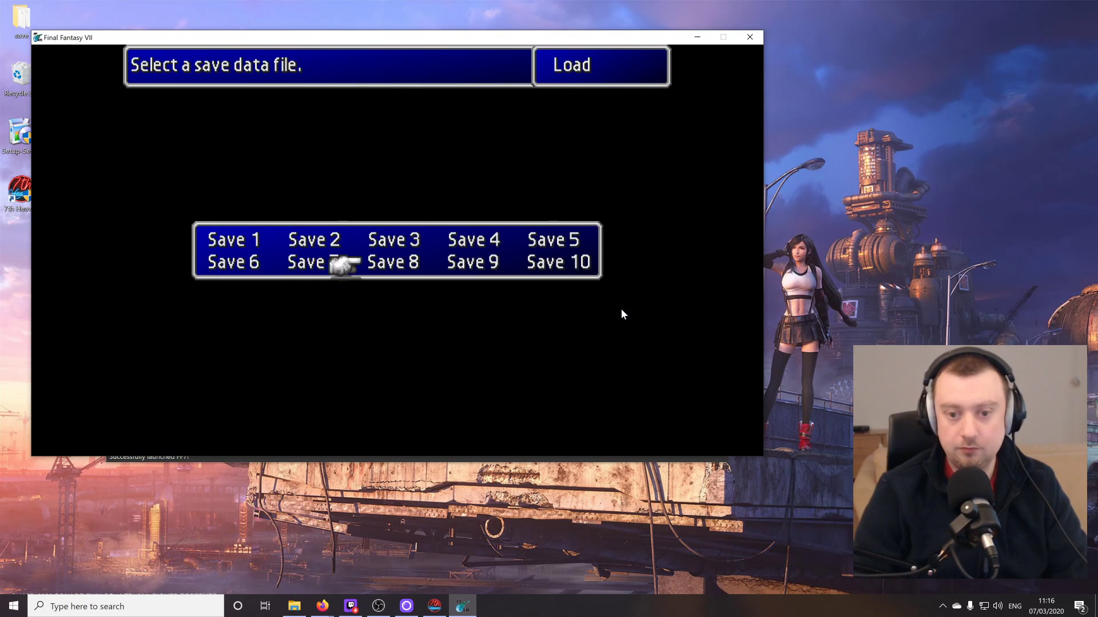
key("Right")
key("Return")
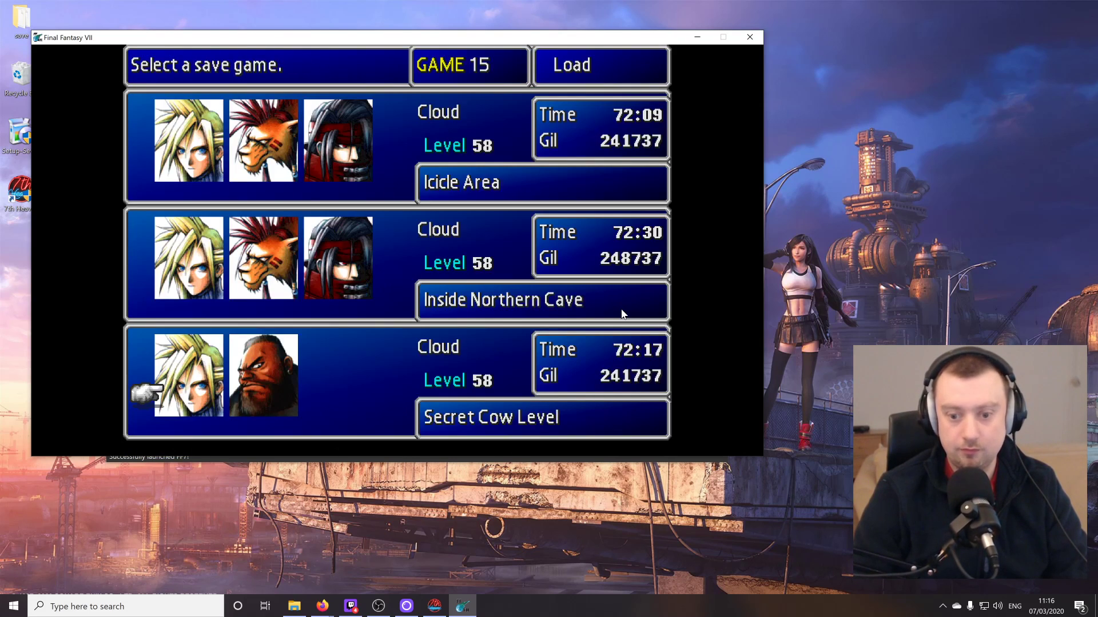
key("Up")
key("Up")
key("Return")
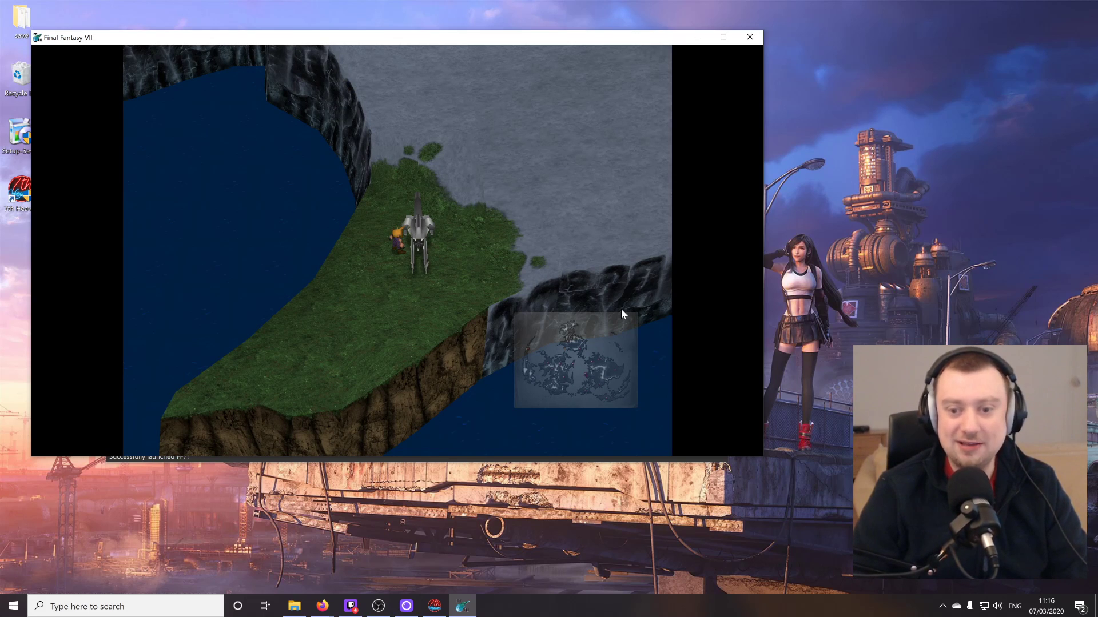
- Examine the modded textures around the world map from several camera angles, and close the game
key("Left")
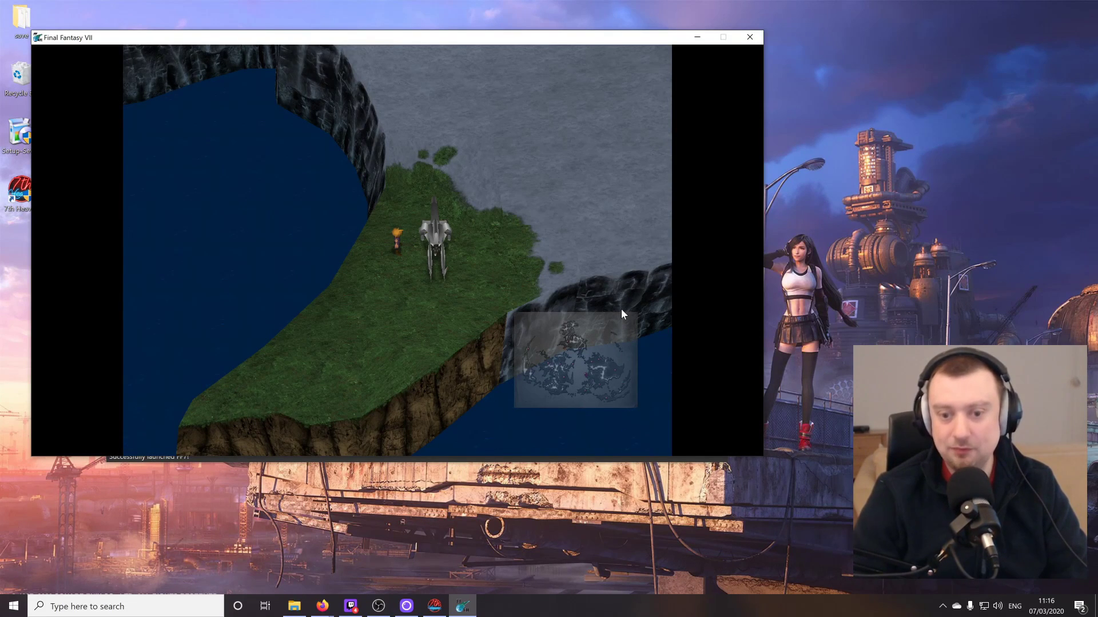
key("Home")
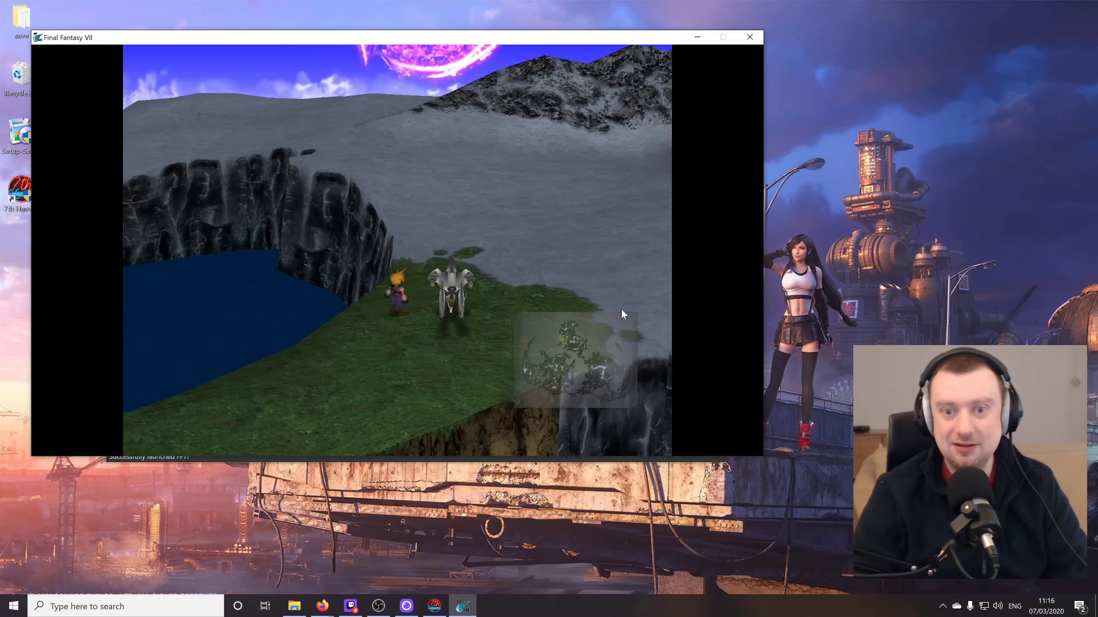
key("Return")
key("Return")
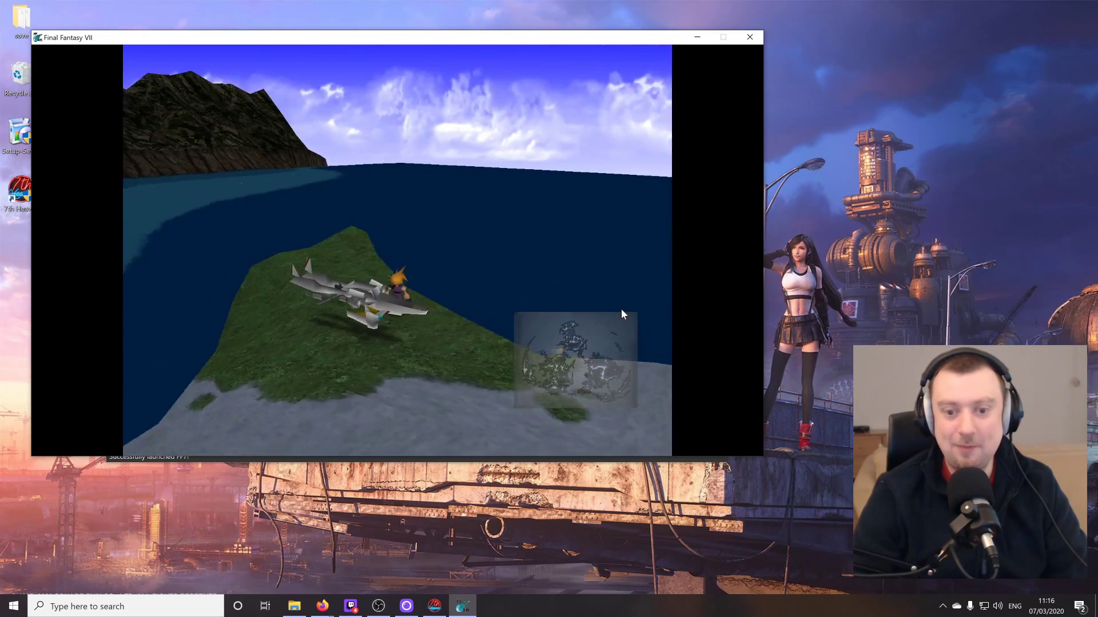
key("Page_Down")
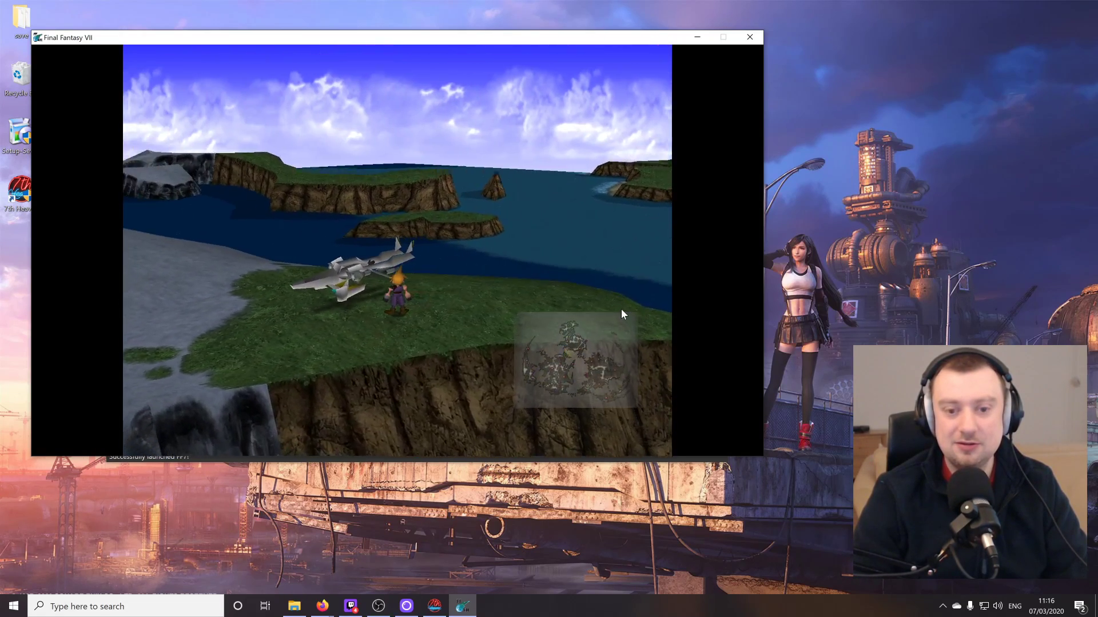
key("Page_Down")
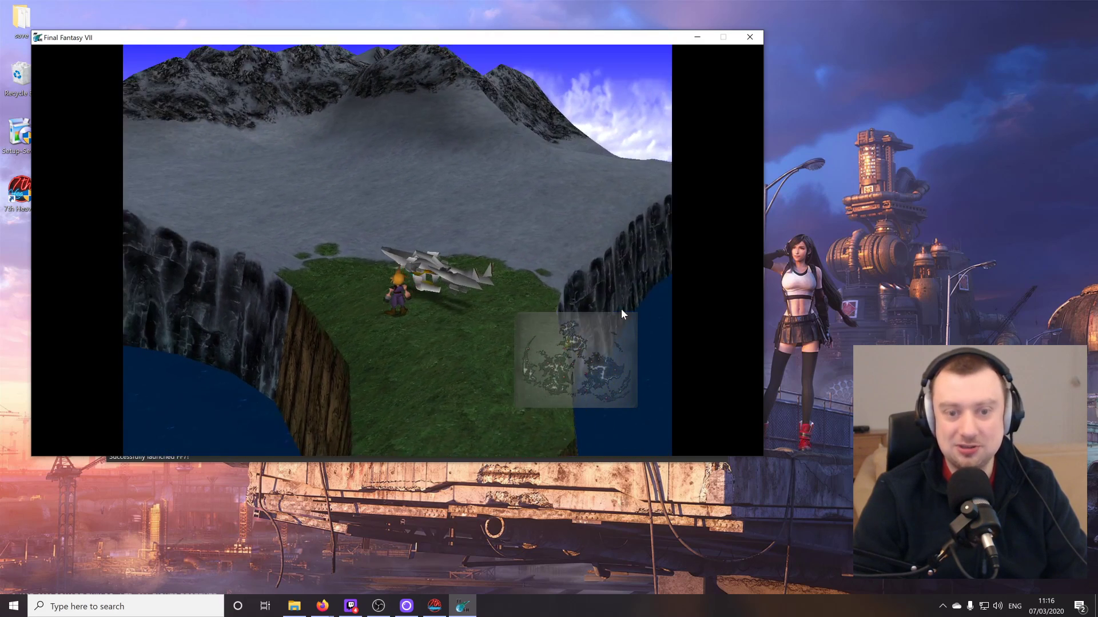
key("Delete")
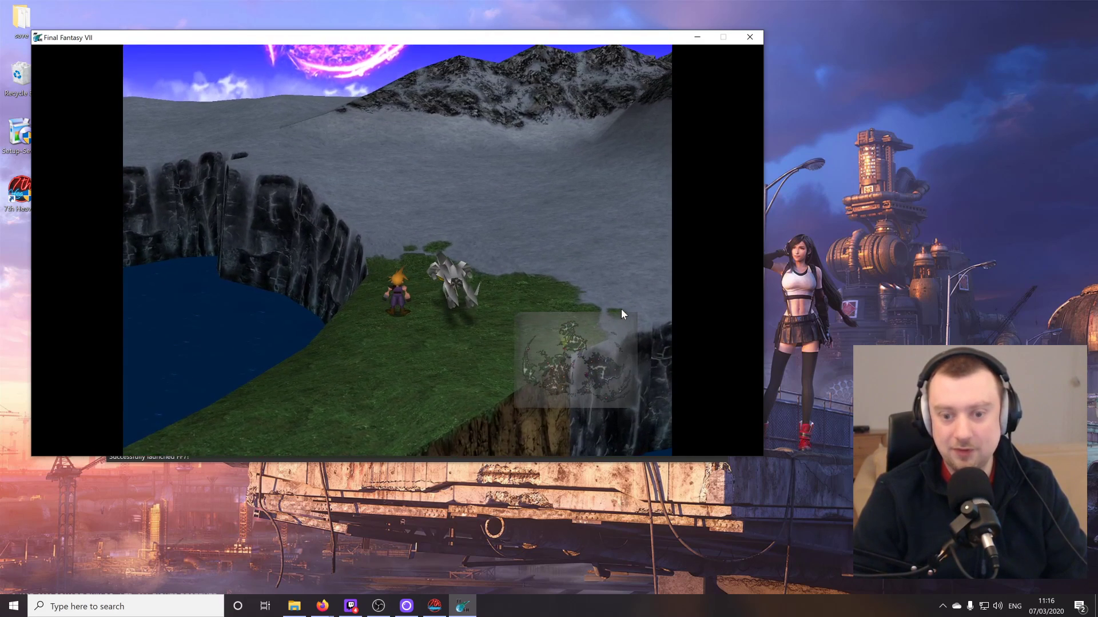
key("Home")
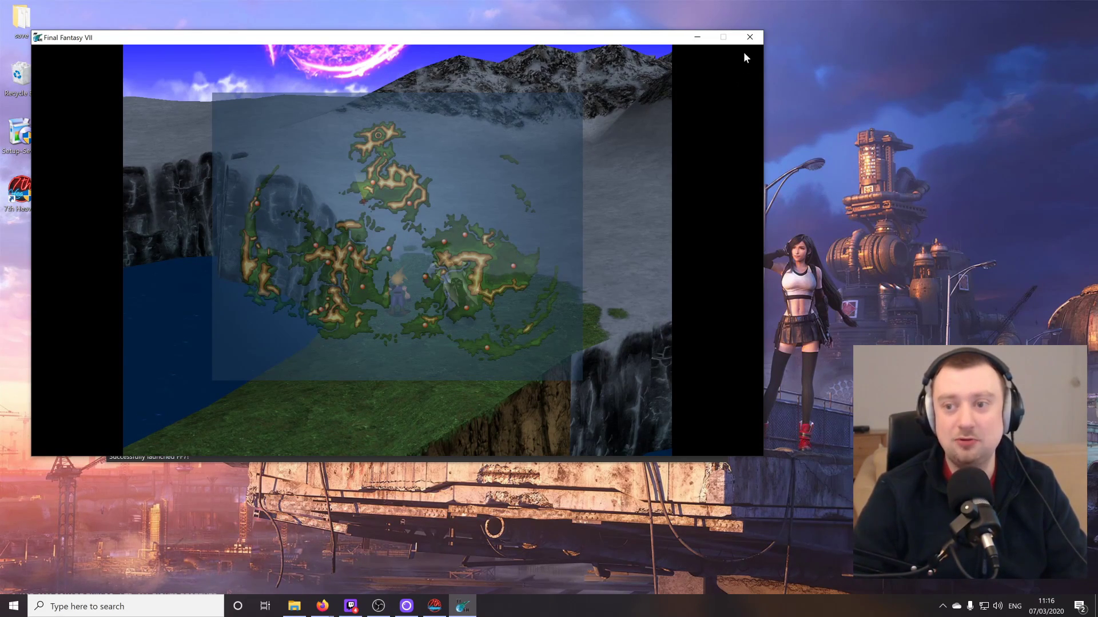
left_click(749, 37)
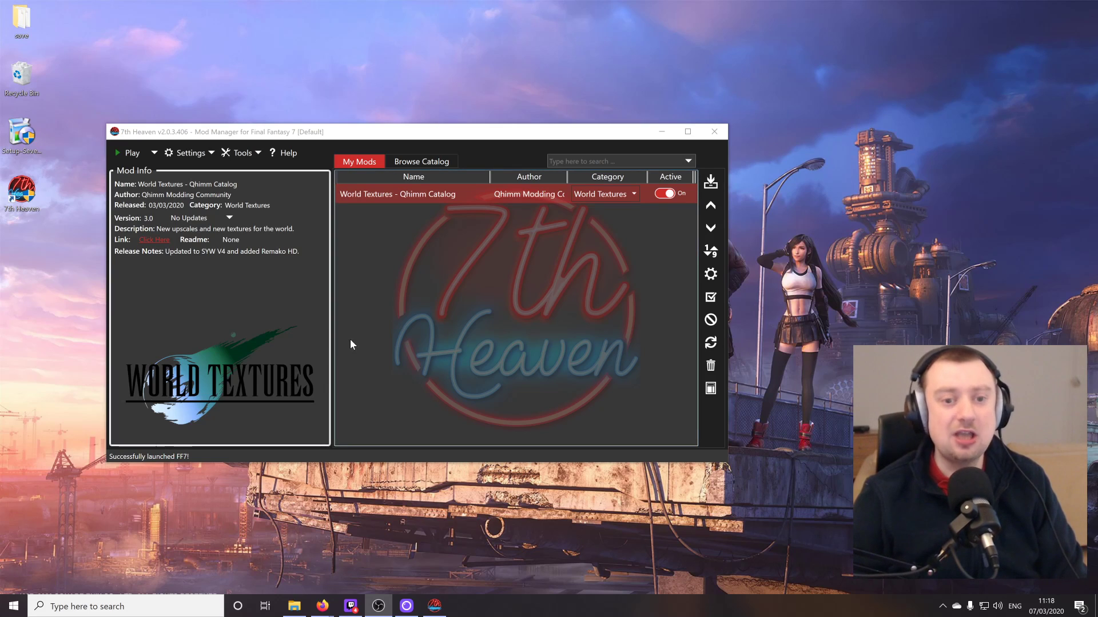
- Set the Game Driver aspect ratio to Stretch to Fill and the resolution to 1920x1080, save, and test-launch the game before closing it
left_click(194, 153)
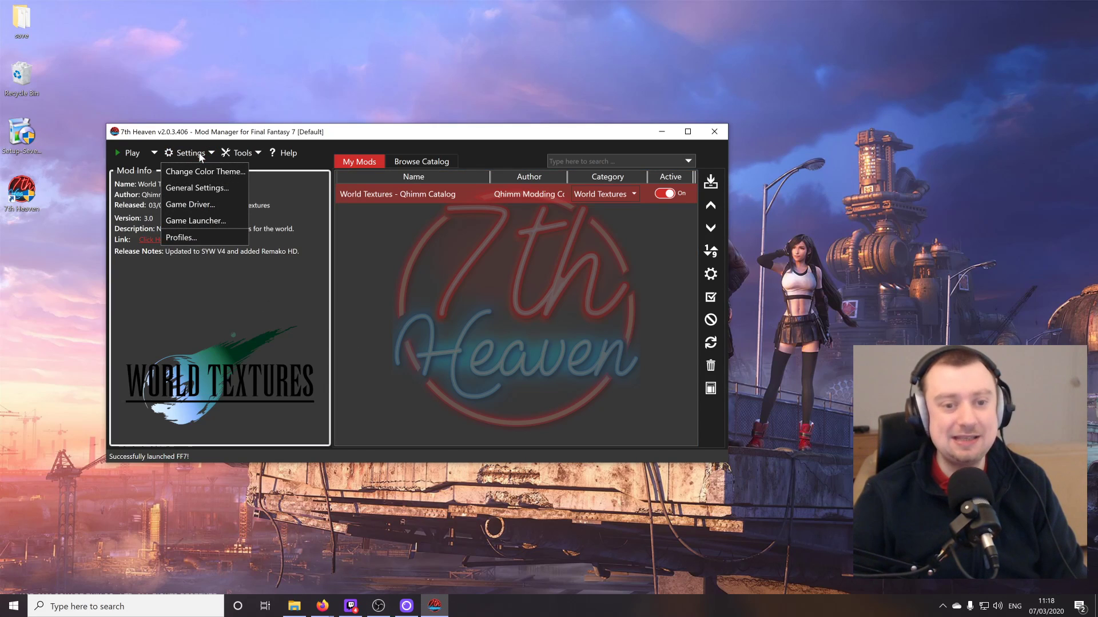
left_click(215, 201)
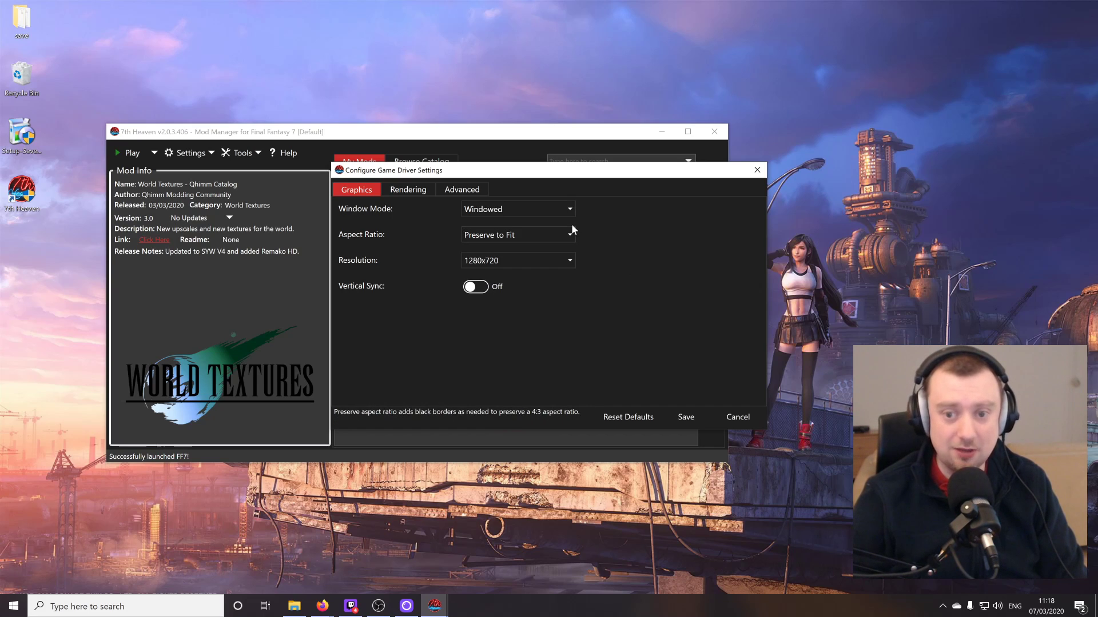
left_click(566, 210)
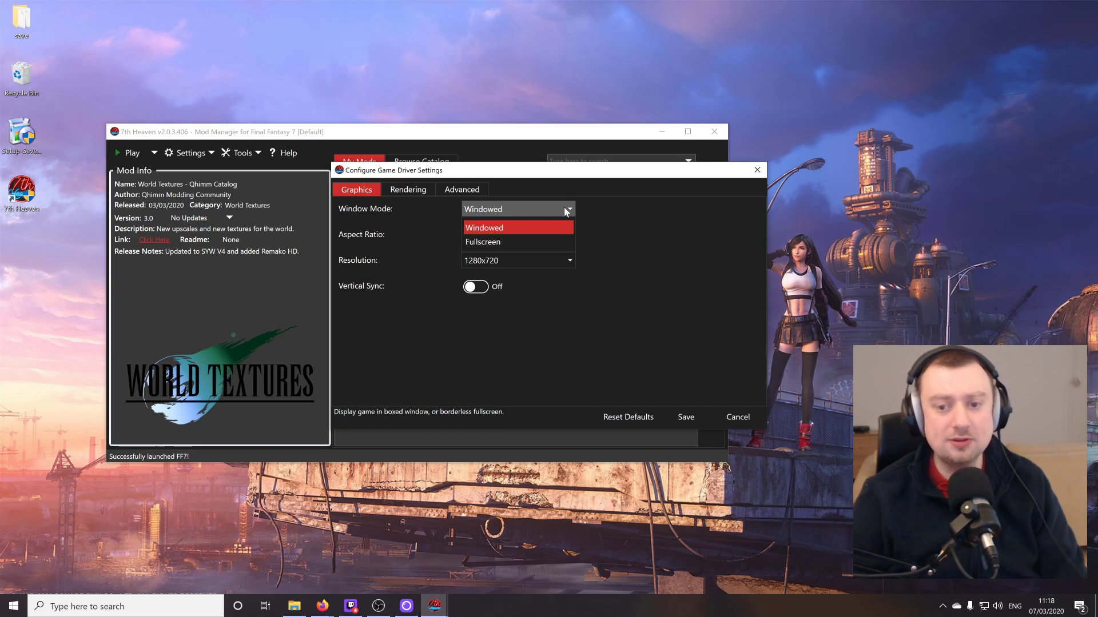
left_click(566, 210)
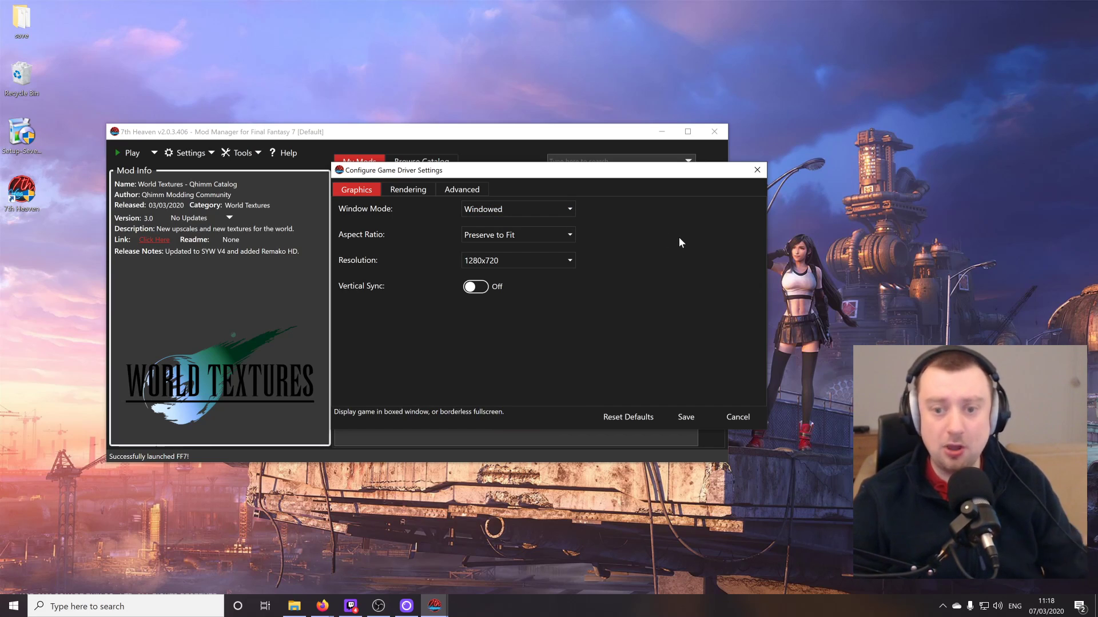
left_click(502, 210)
left_click(502, 209)
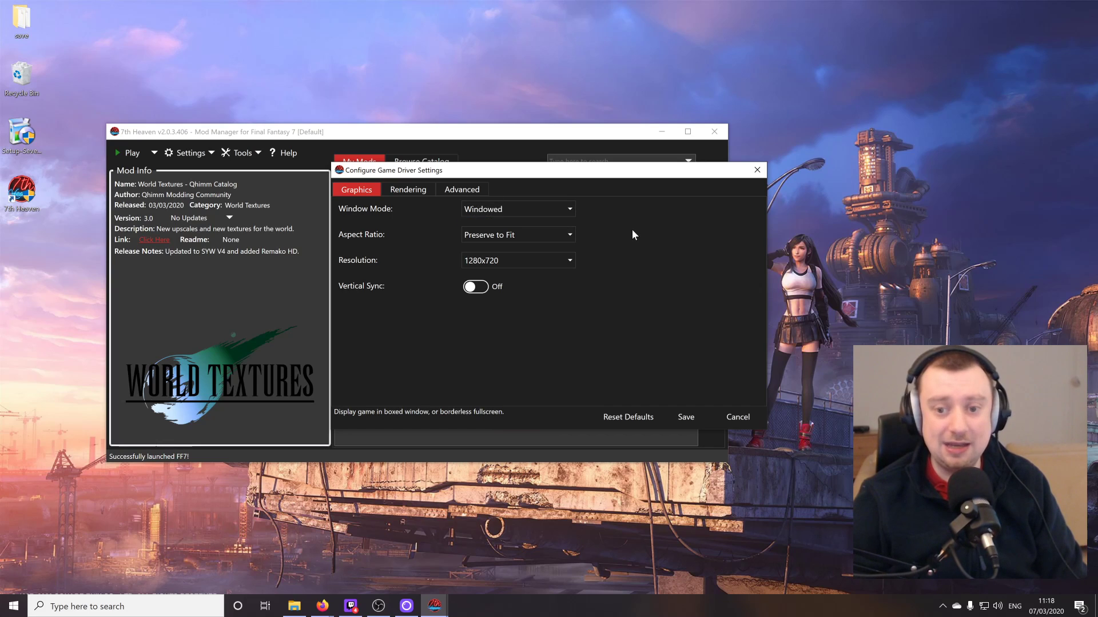
left_click(554, 236)
left_click(537, 269)
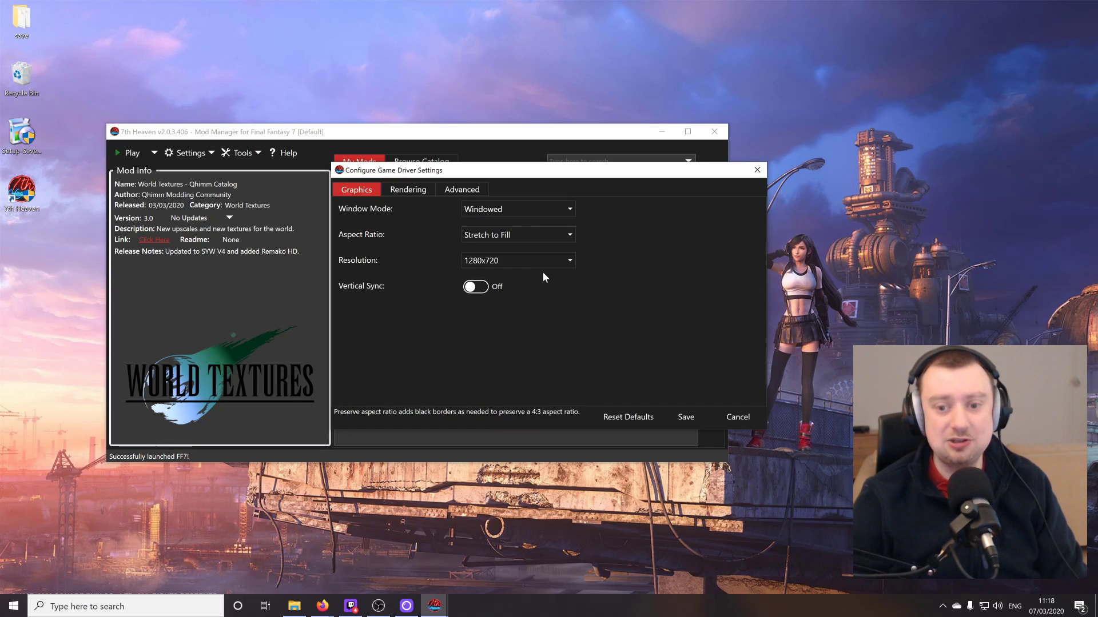
left_click(541, 265)
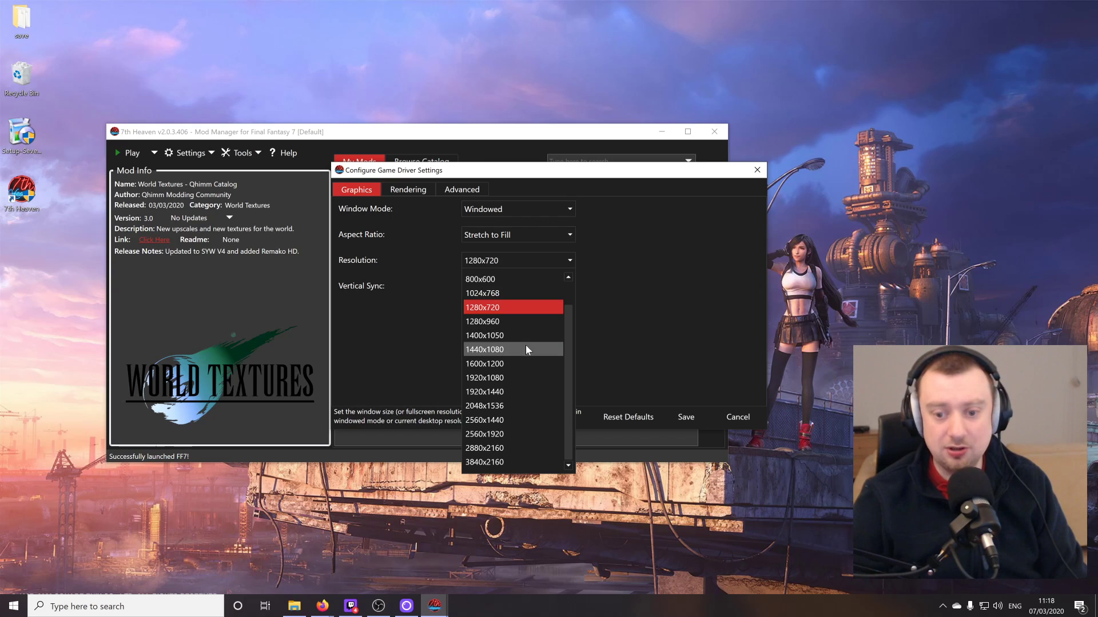
left_click(520, 377)
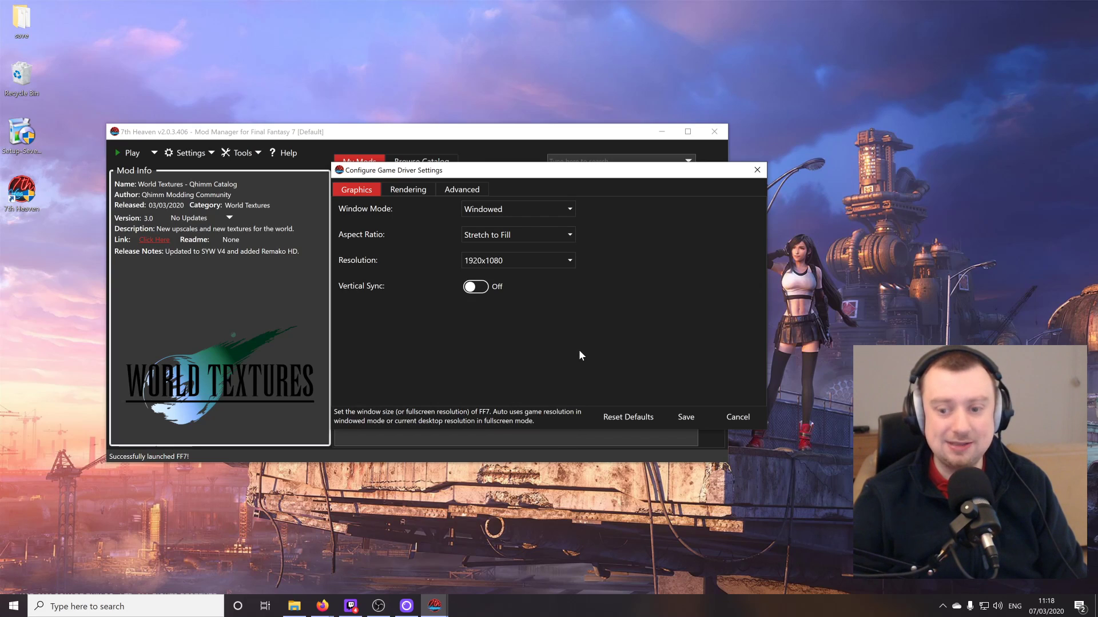
left_click(686, 418)
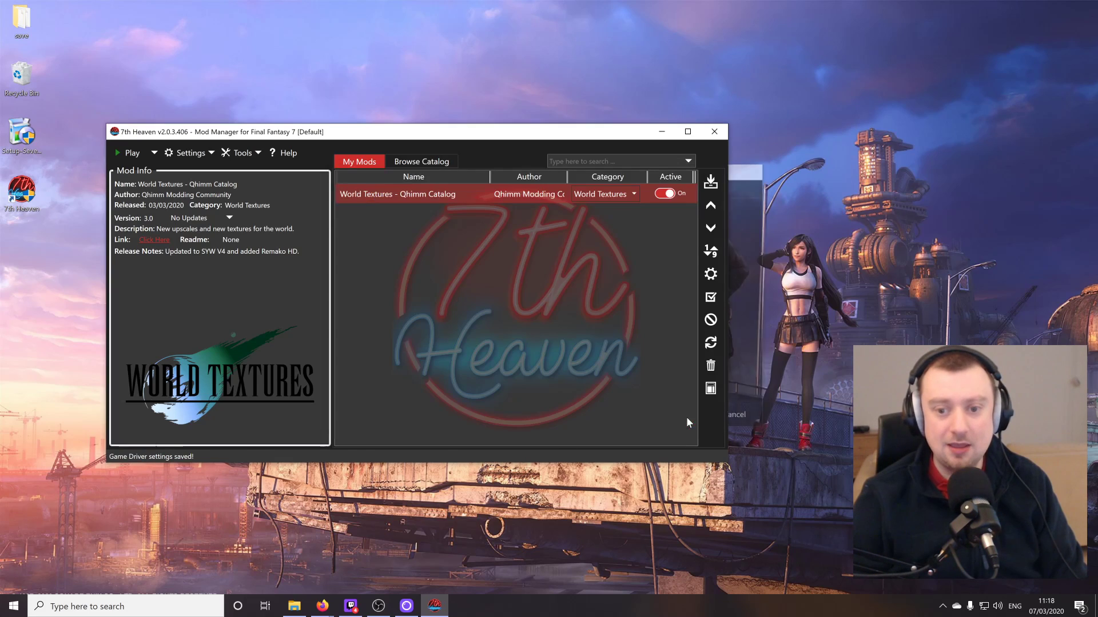
left_click(128, 152)
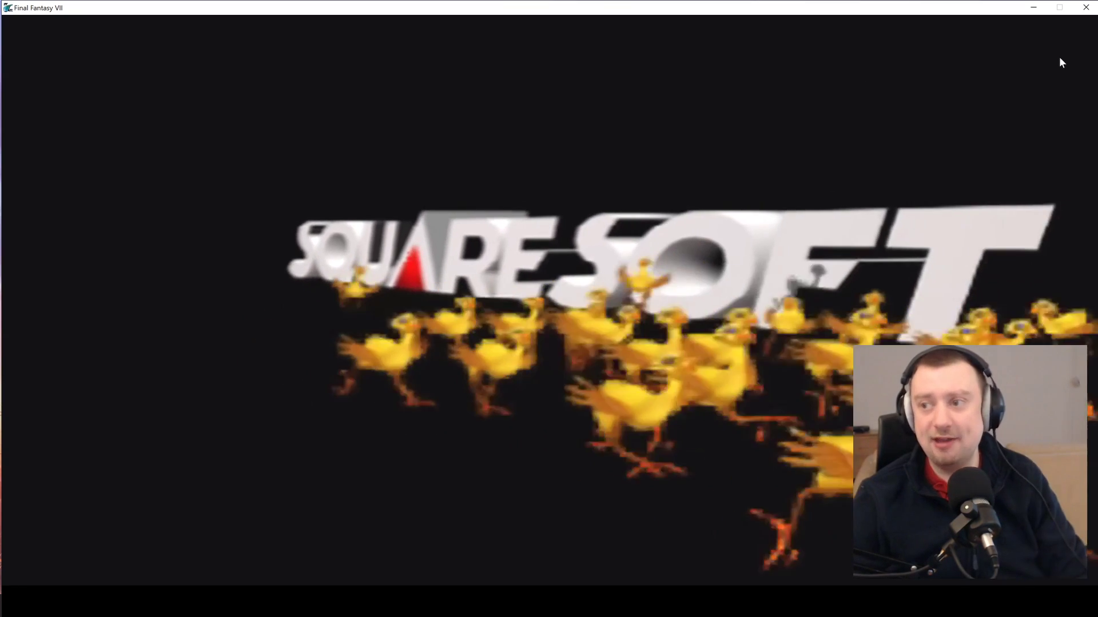
left_click(1085, 7)
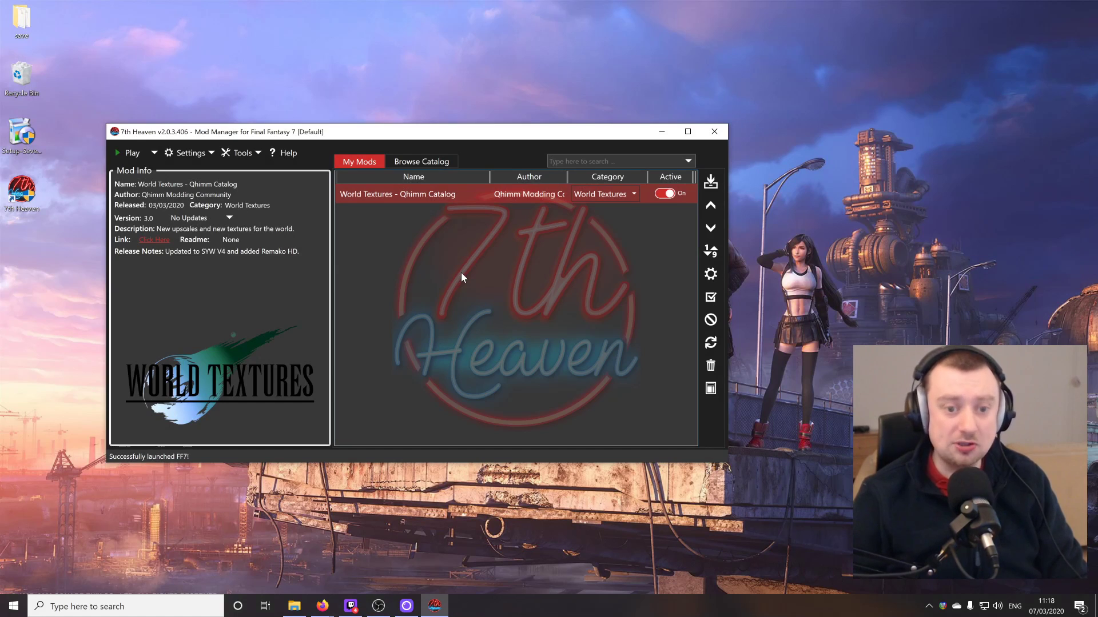
- Review the High-DPI Scaling Fix in the Game Launcher settings and leave without saving
left_click(206, 157)
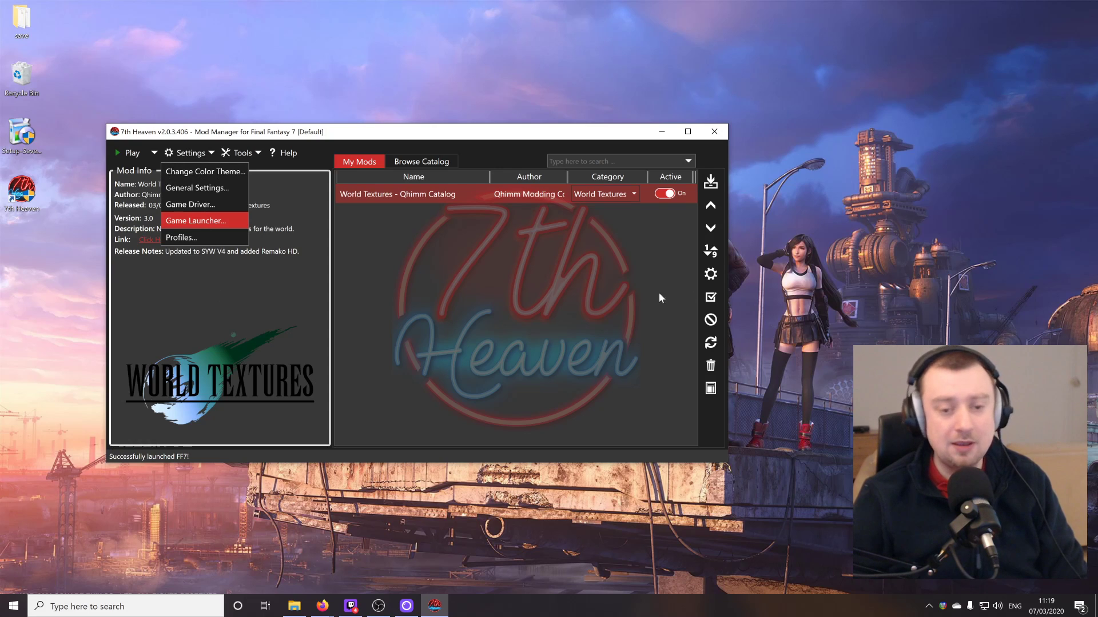
left_click(204, 221)
mouse_move(438, 287)
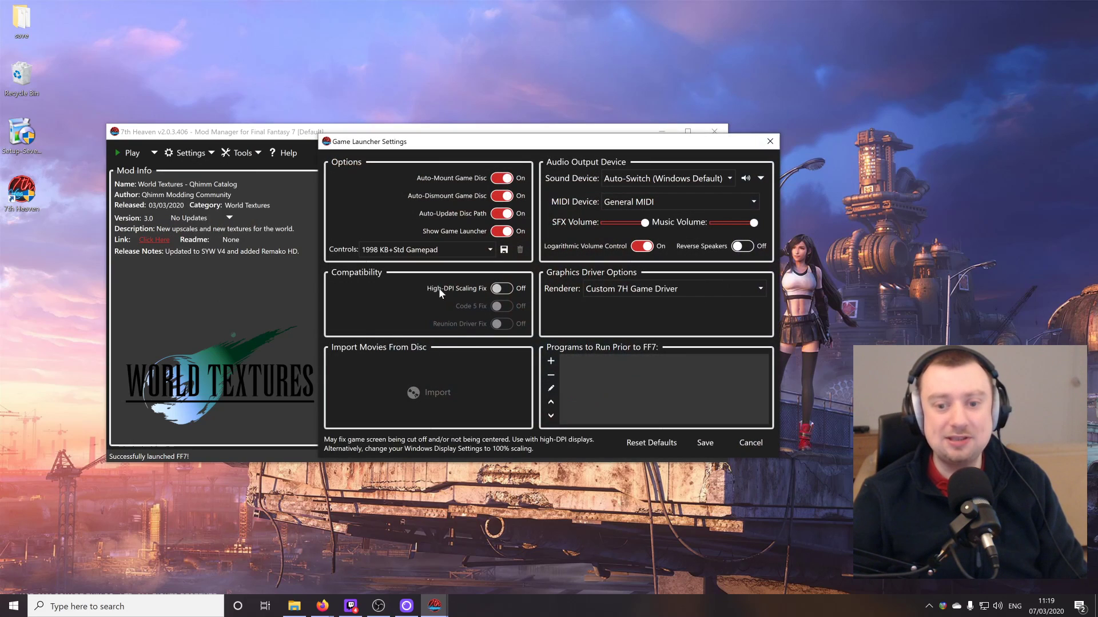
left_click(503, 290)
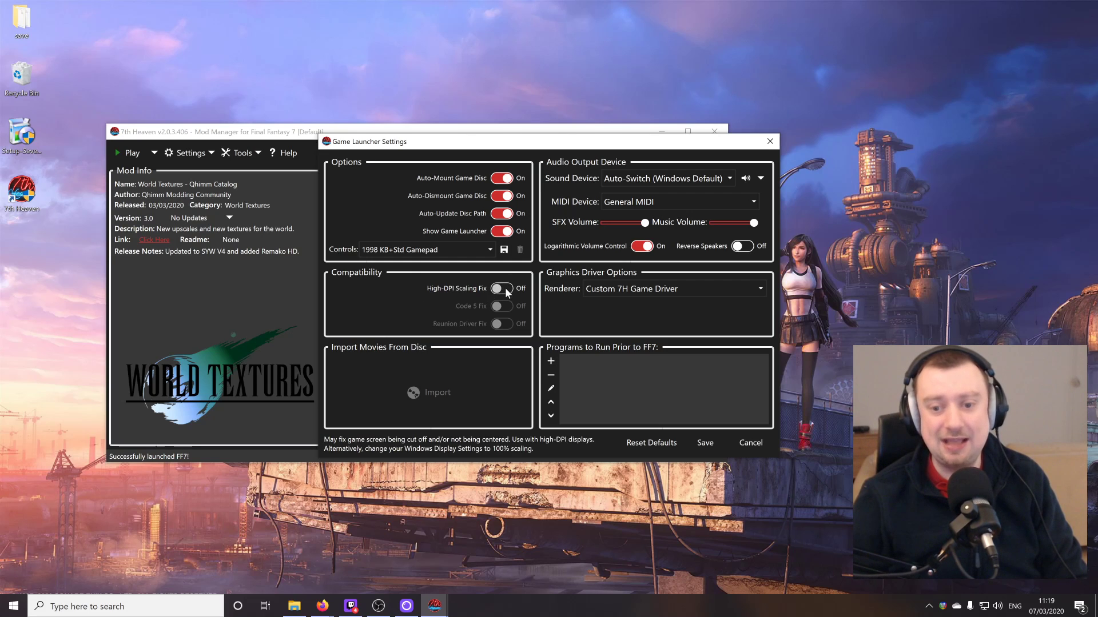
left_click(750, 443)
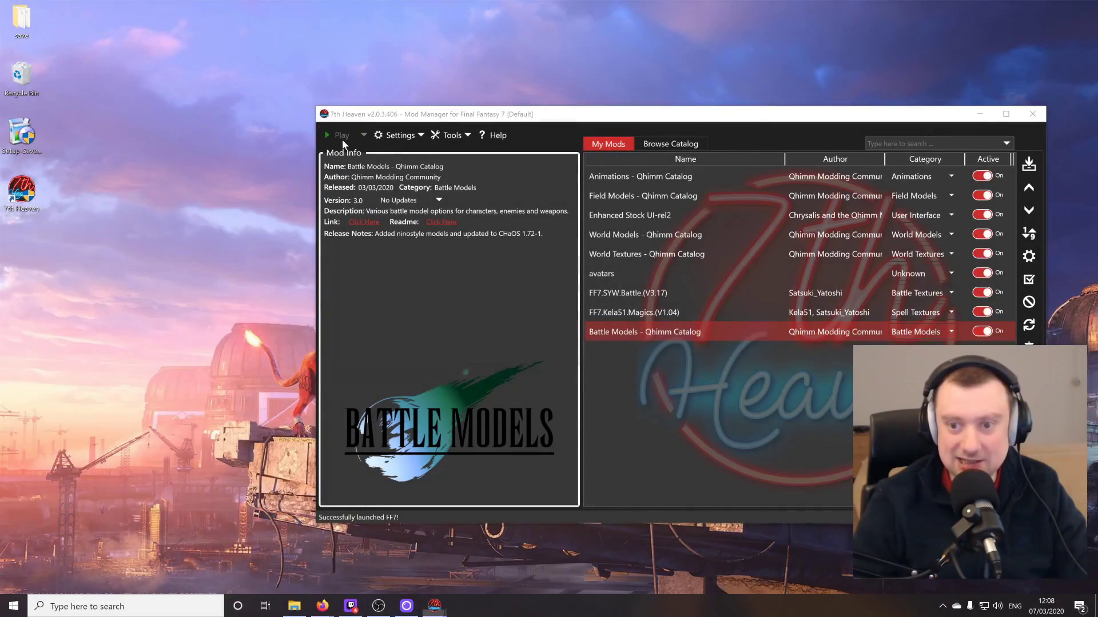
- Launch Final Fantasy VII with all listed mods active and load the Icicle Area game from Save 9
left_click(342, 139)
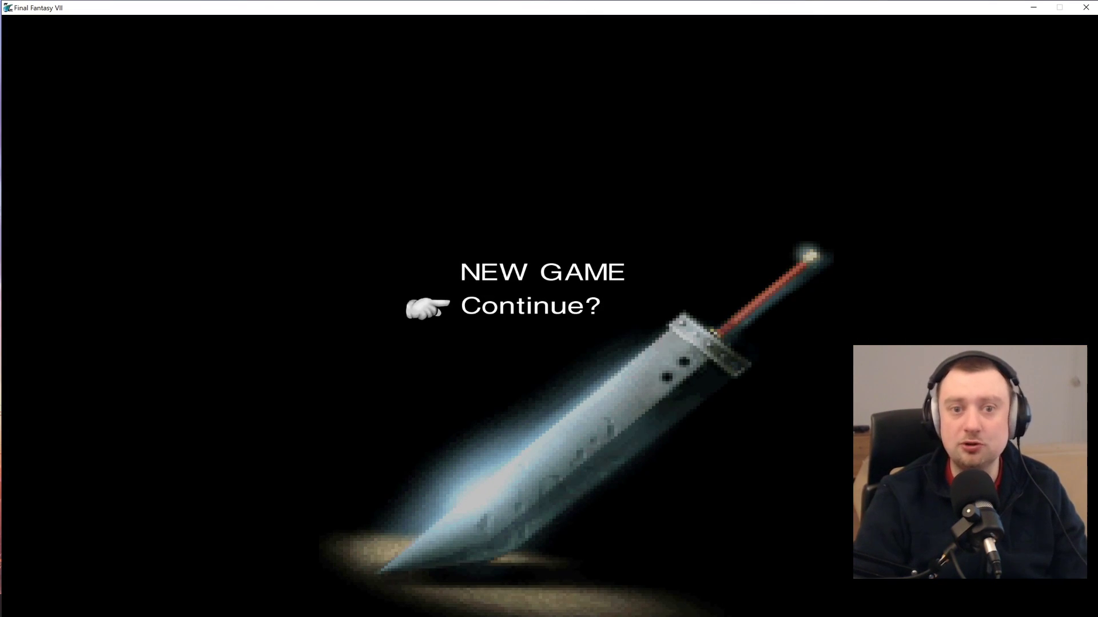
key("Return")
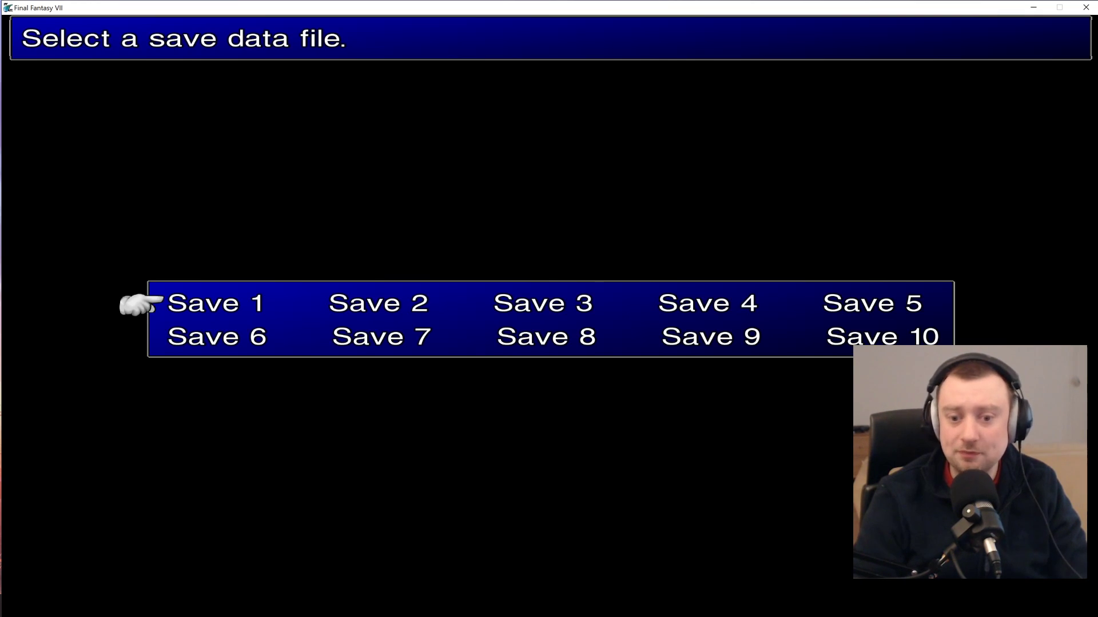
key("Right")
key("Right")
key("Right")
key("Down")
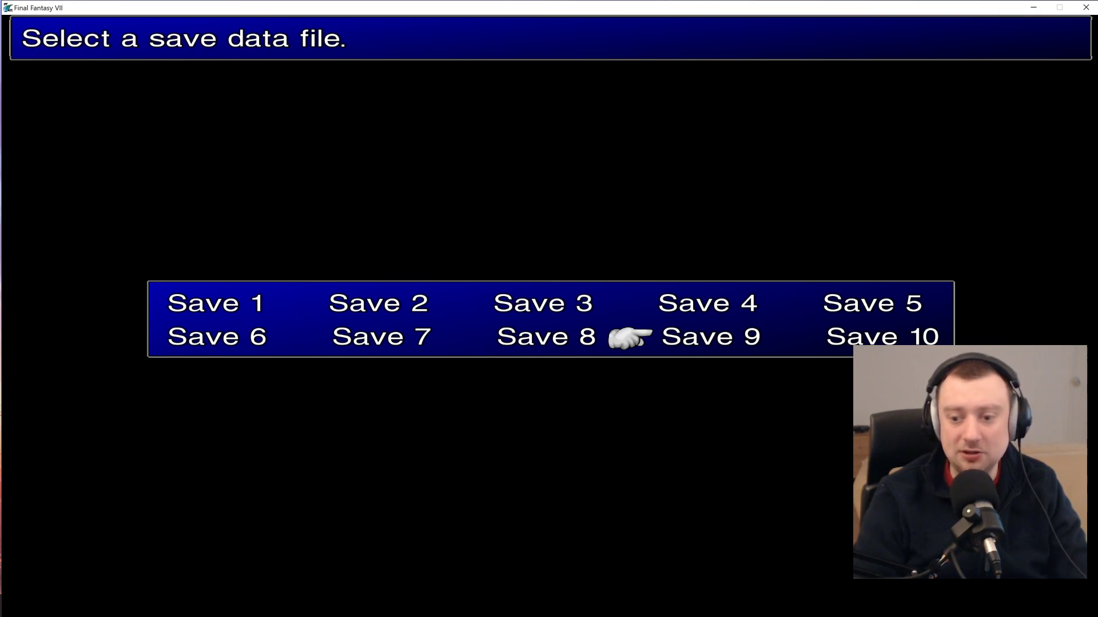
key("Return")
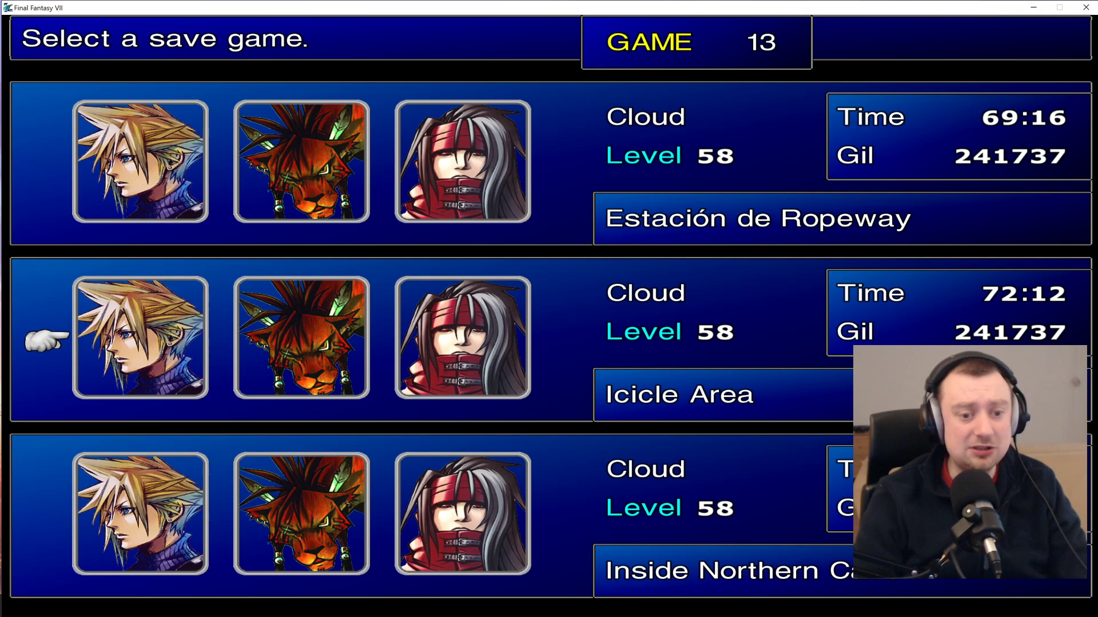
key("Up")
key("Down")
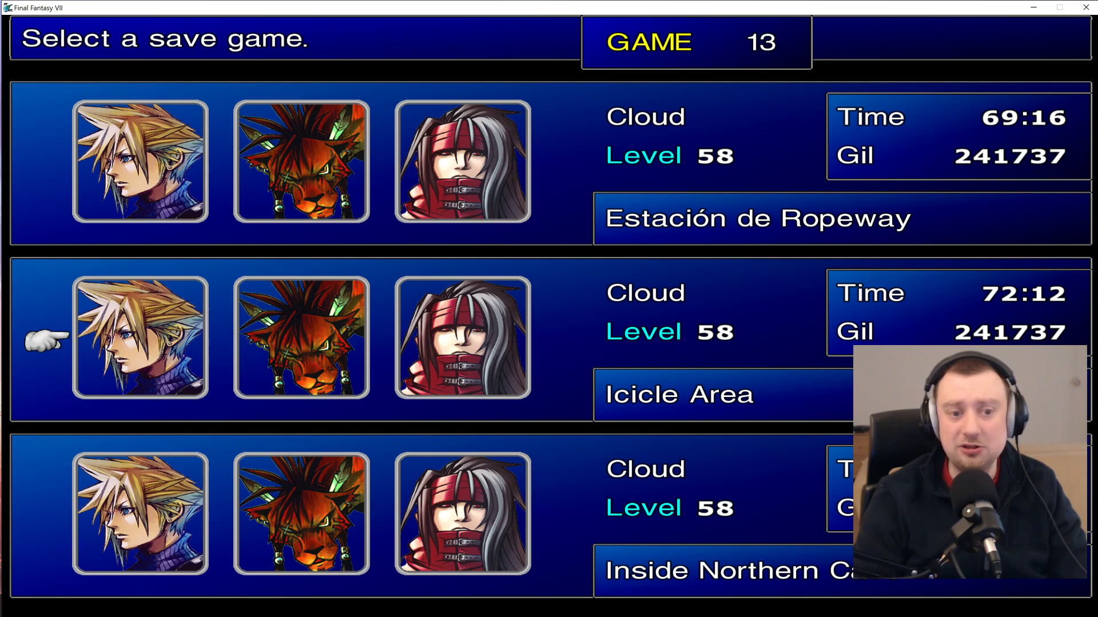
key("Return")
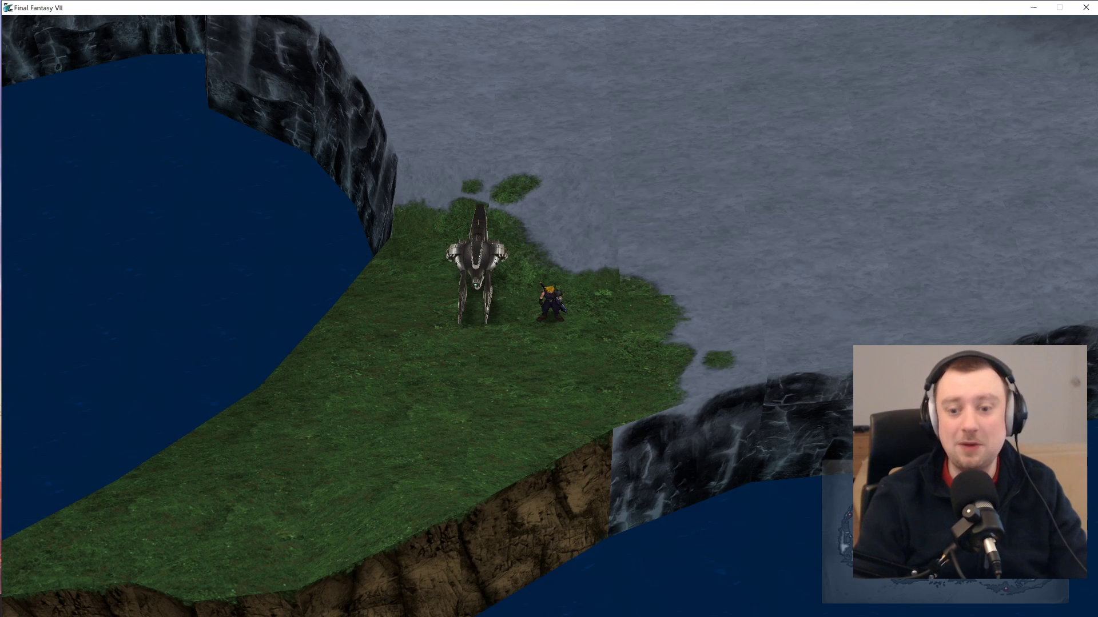
- Board the airship, fly across the world map to examine the modded terrain and models, and land on the grassland near the red-roofed village
key("Up")
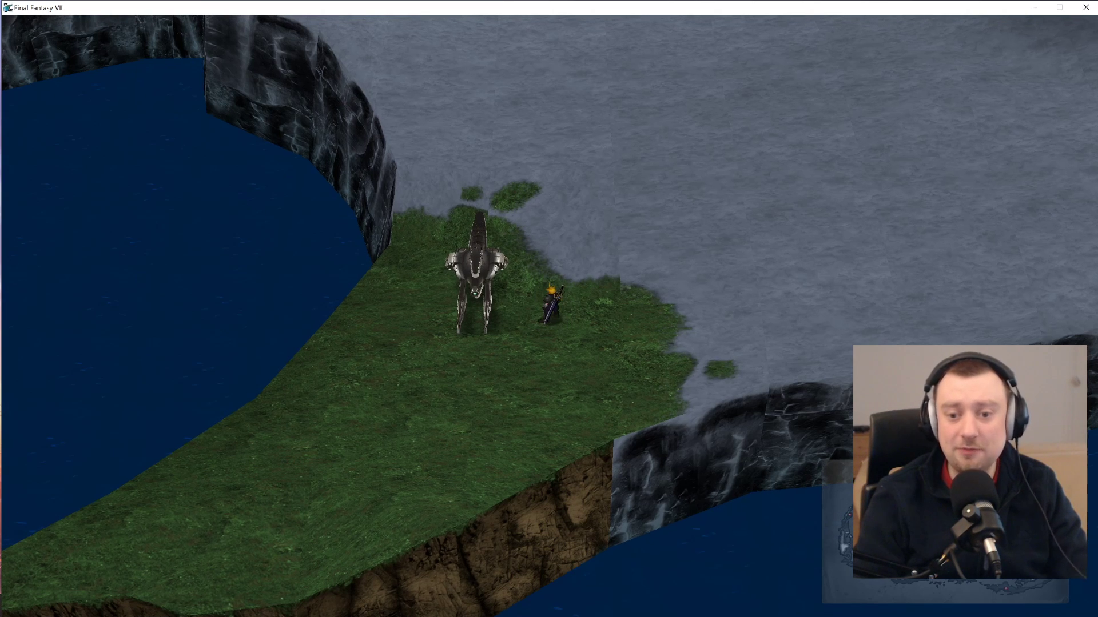
key("Return")
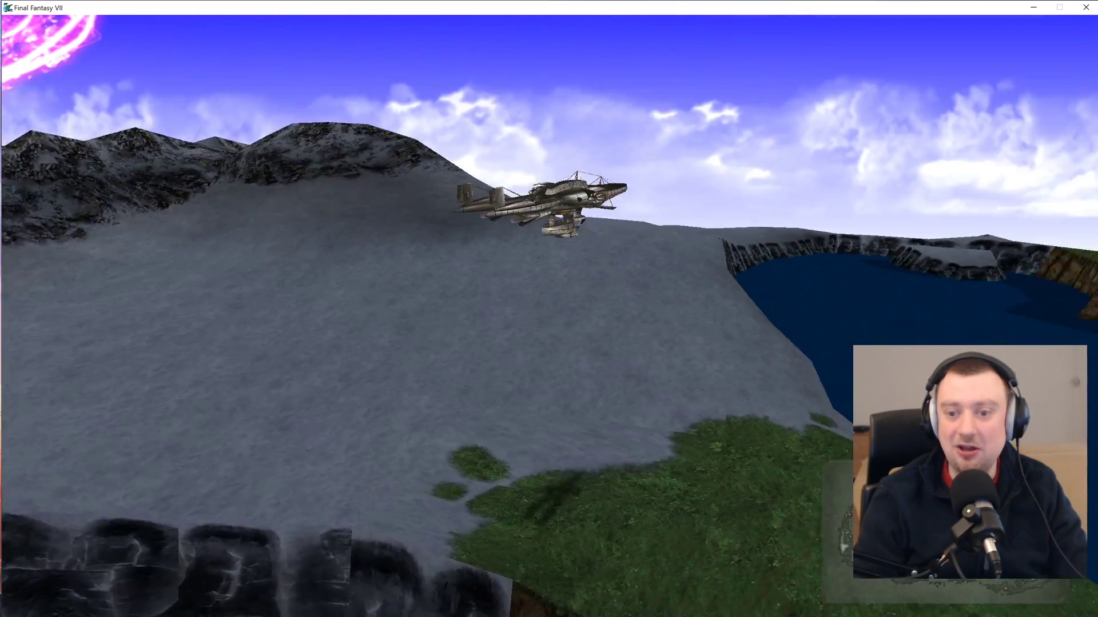
key("Right")
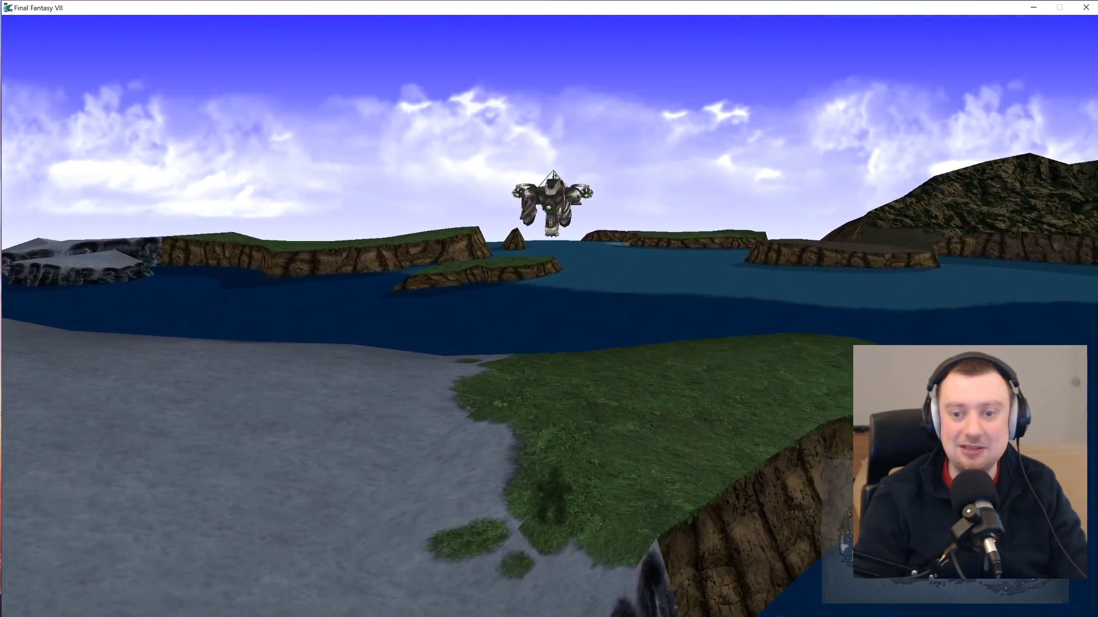
key("Right")
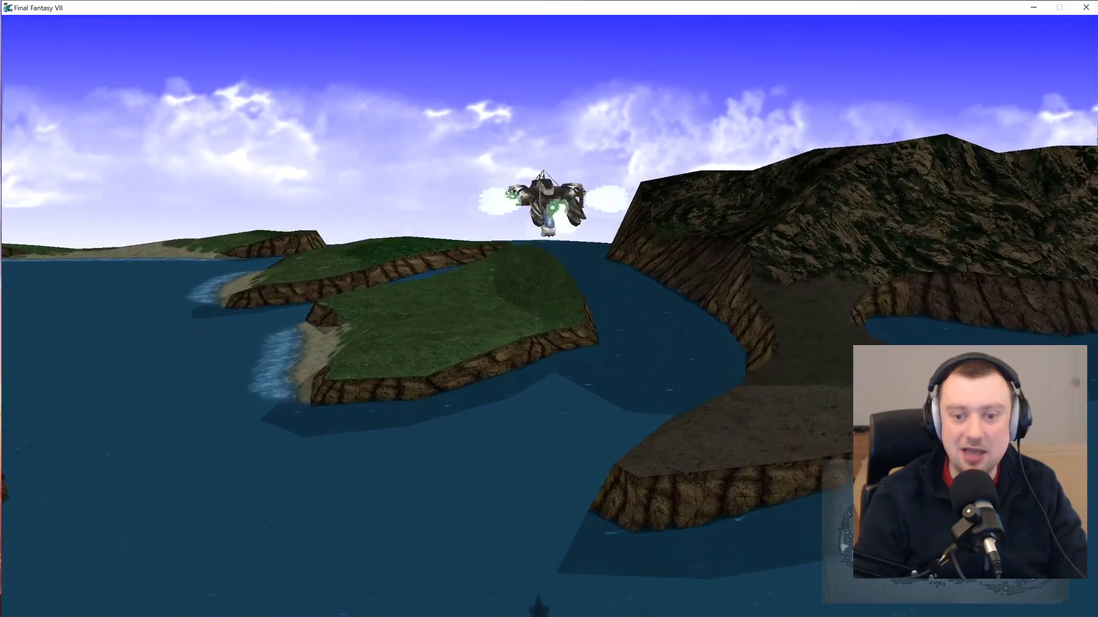
key("Right")
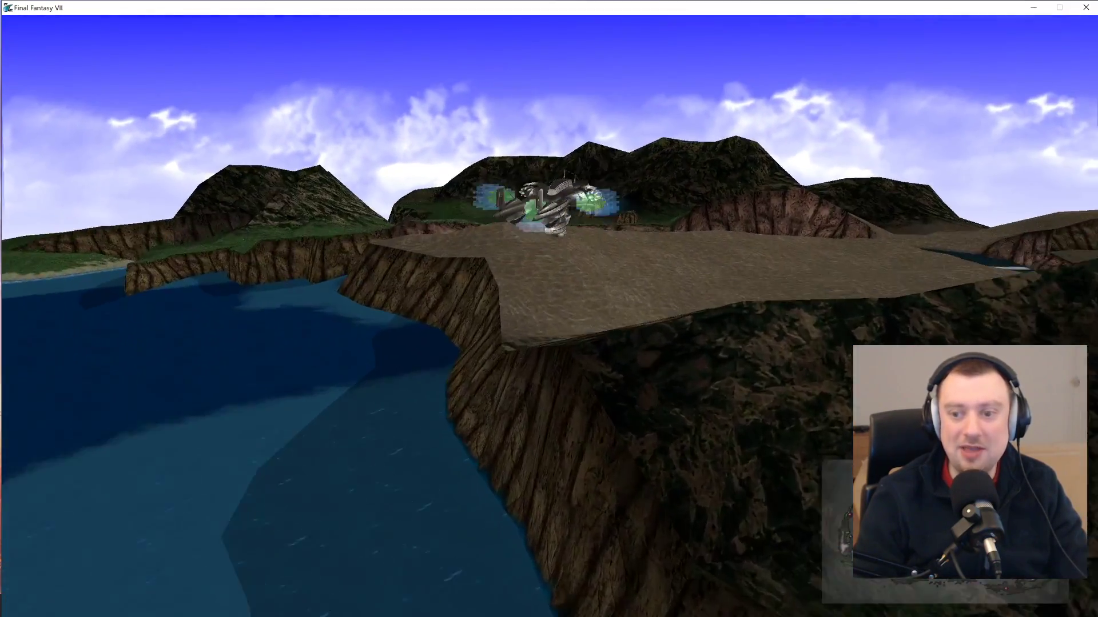
key("Right")
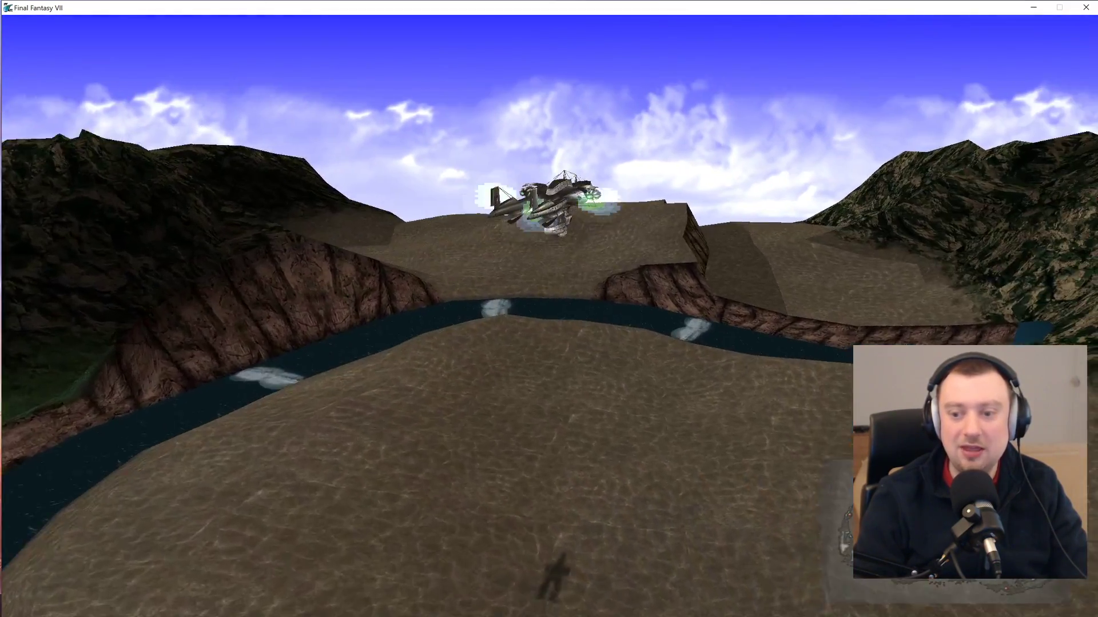
key("Right")
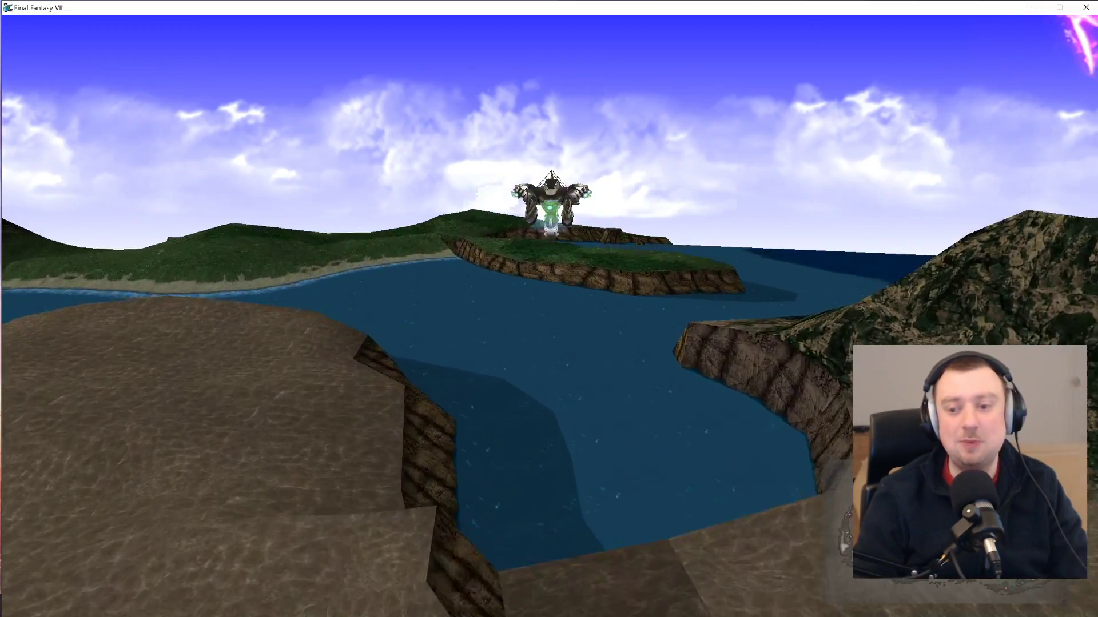
key("Left")
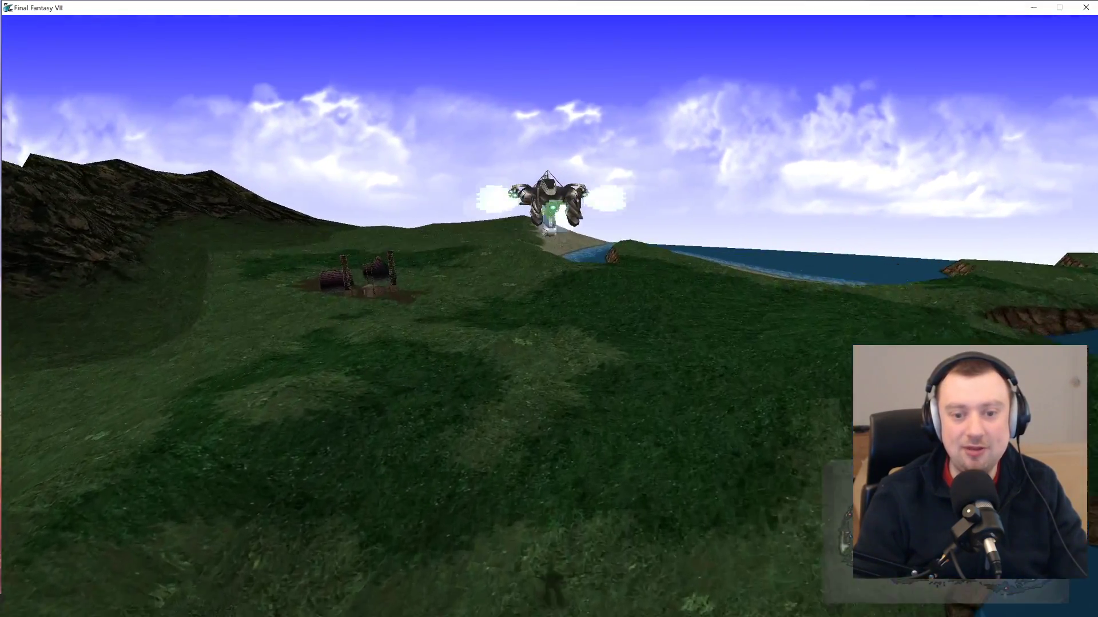
key("Right")
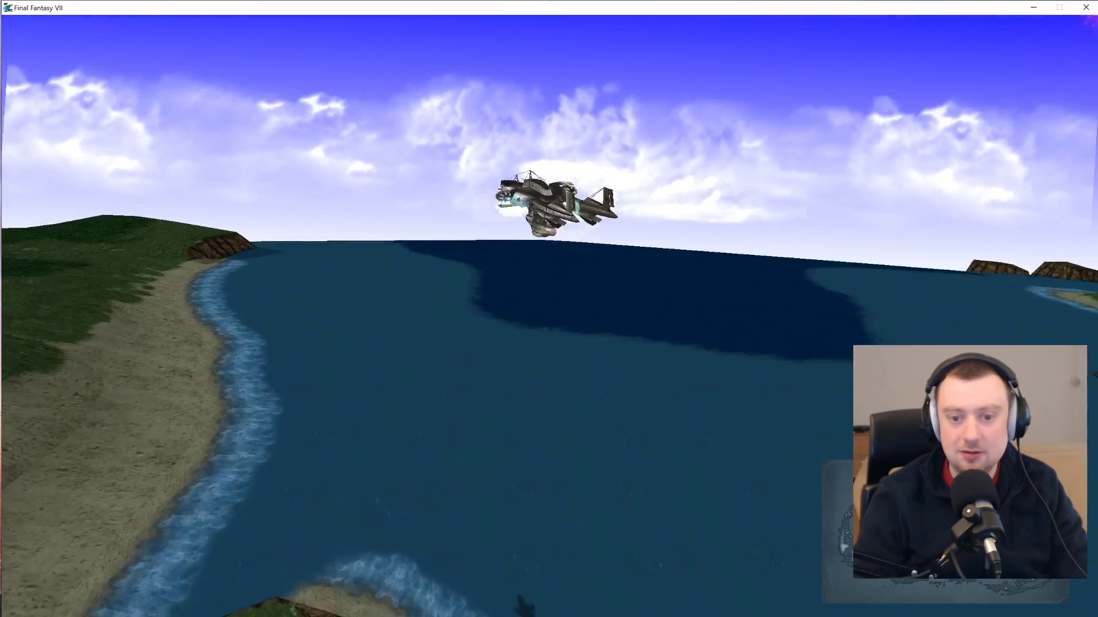
key("Left")
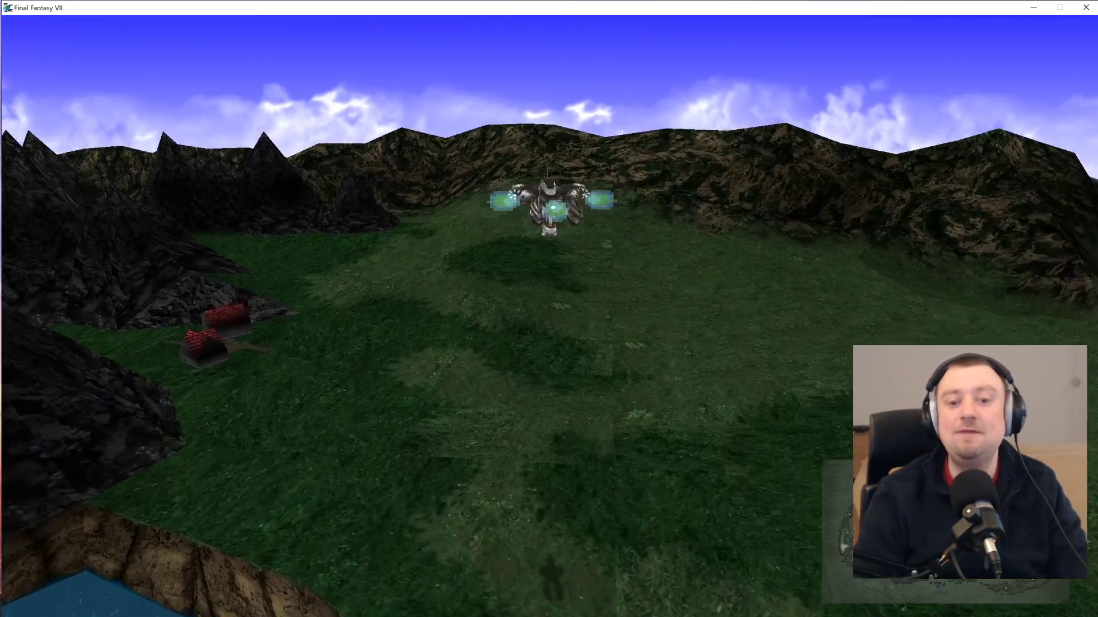
key("Return")
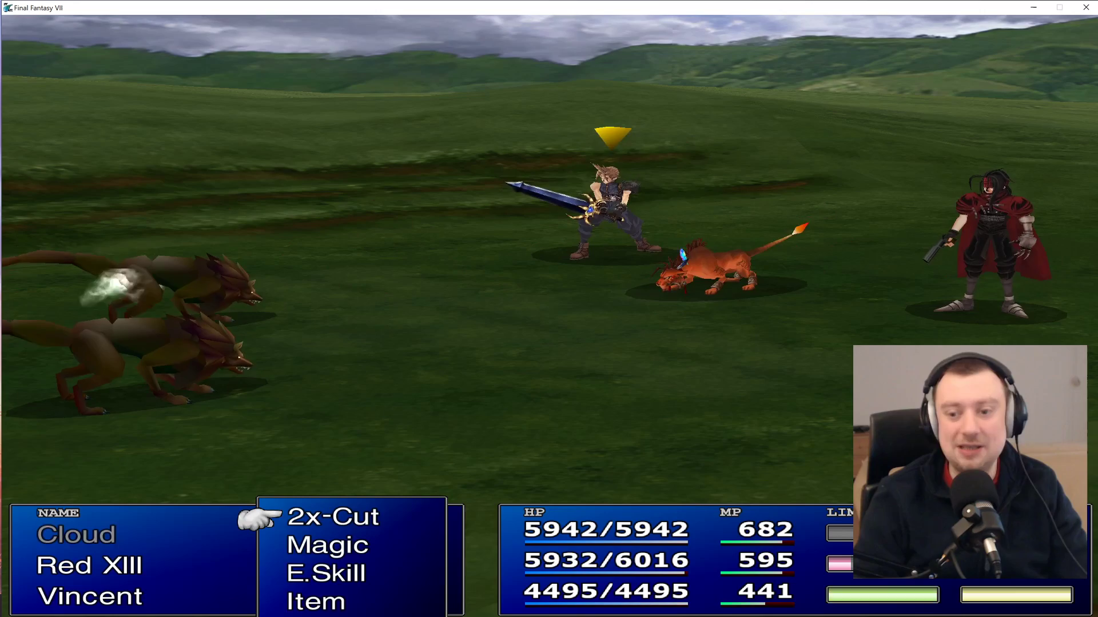
- Fight the grassland battle with Cloud's 2x-Cut and Vincent's Aqualung enemy skill, and dismiss the reward screens
key("Return")
key("Return")
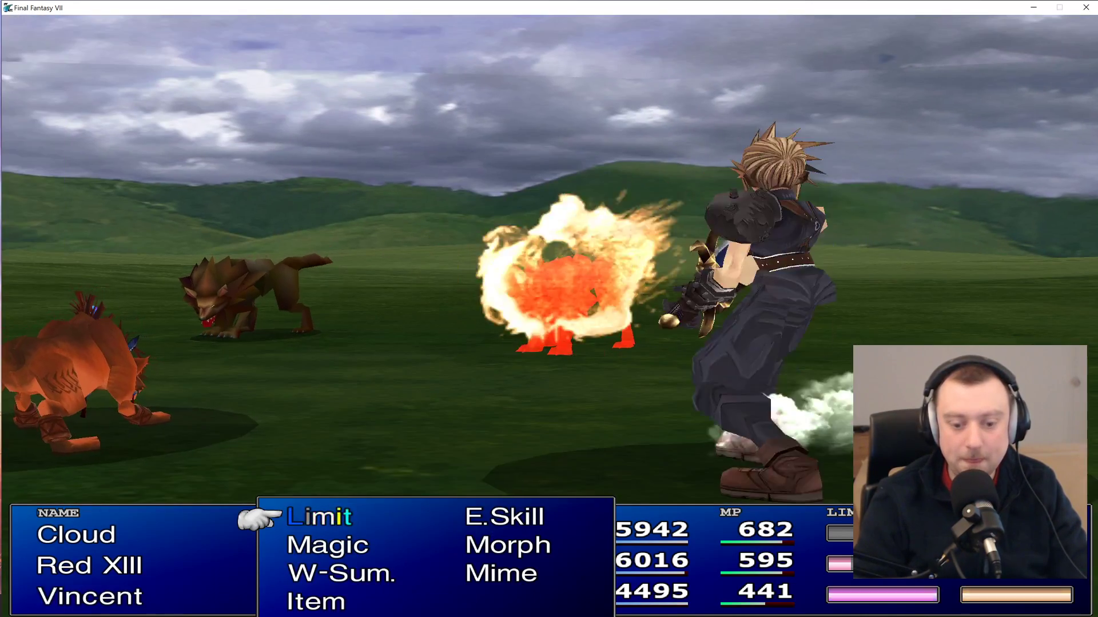
key("Right")
key("Return")
key("Down")
key("Down")
key("Down")
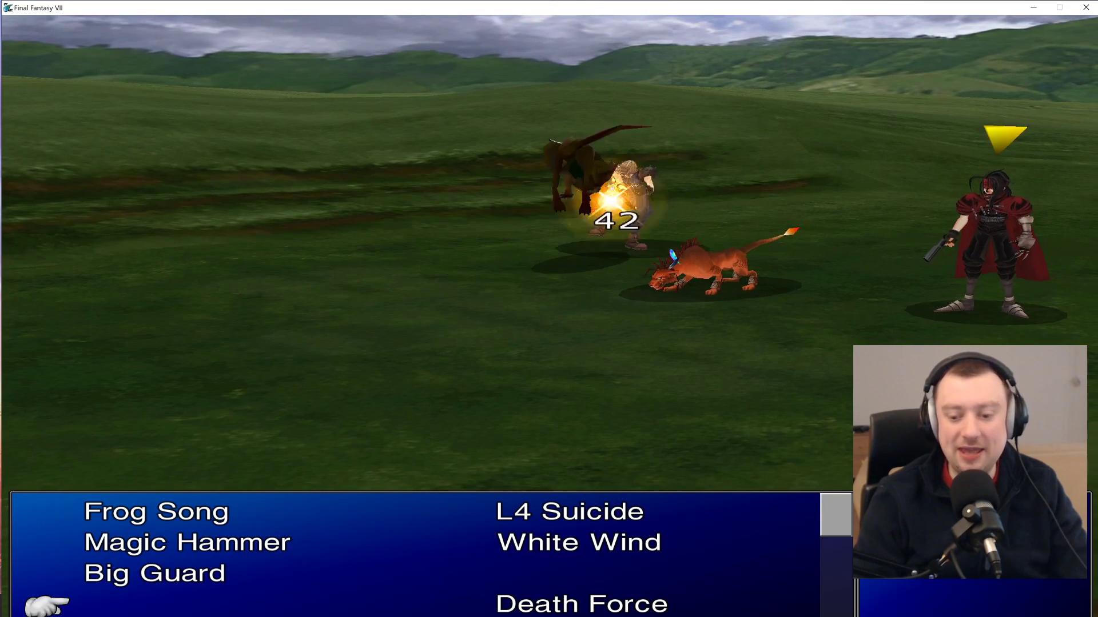
key("Down")
key("Down")
key("Down")
key("Down")
key("Down")
key("Up")
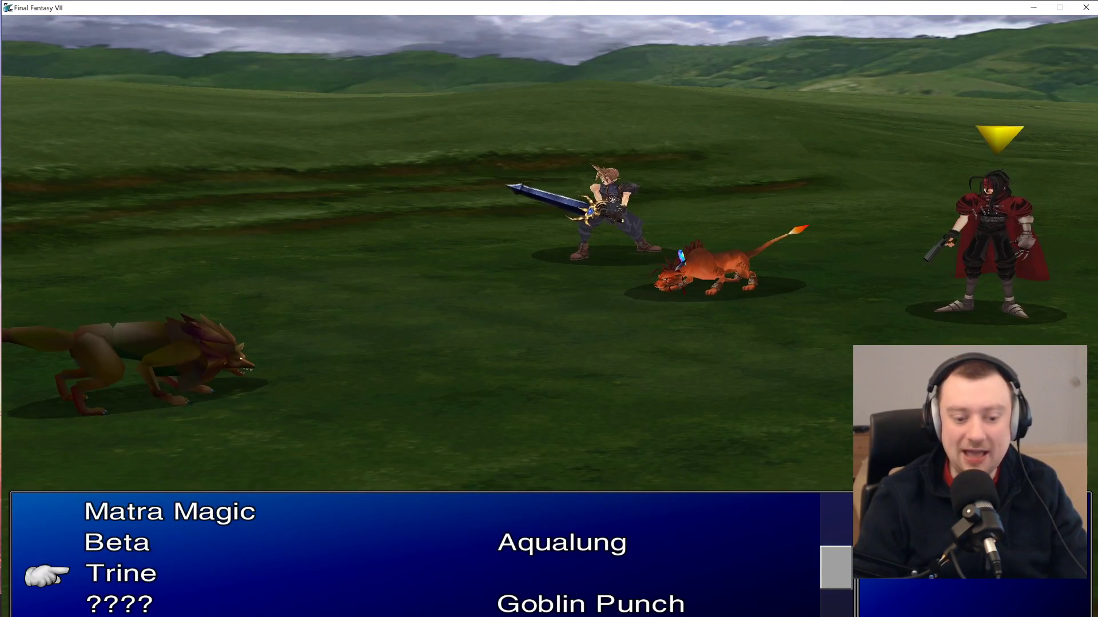
key("Right")
key("Up")
key("Return")
key("Return")
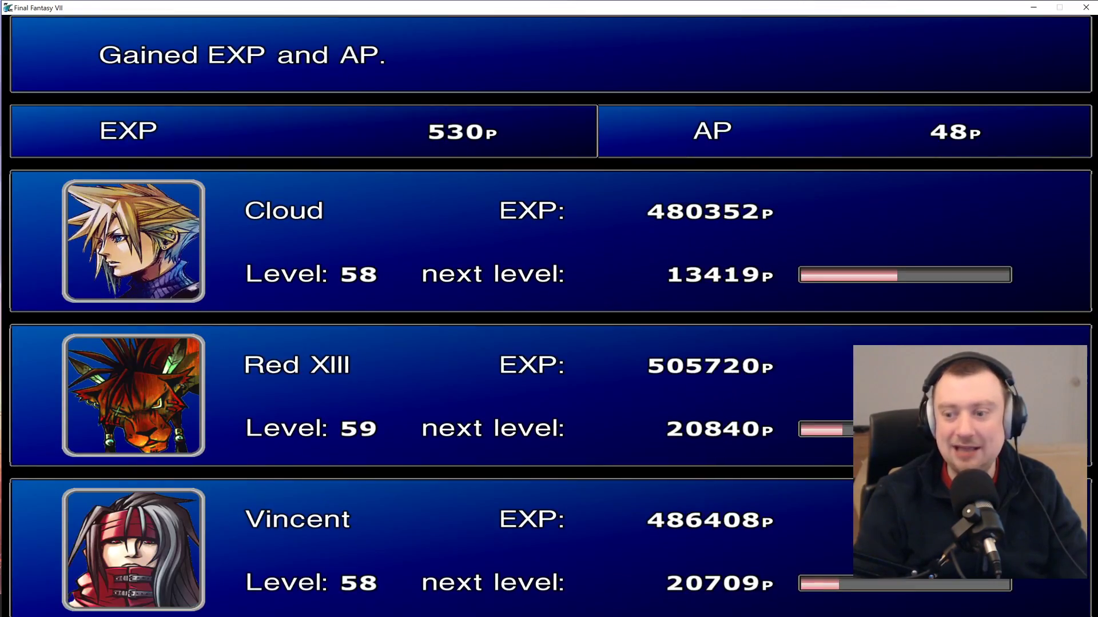
key("Return")
key("Return")
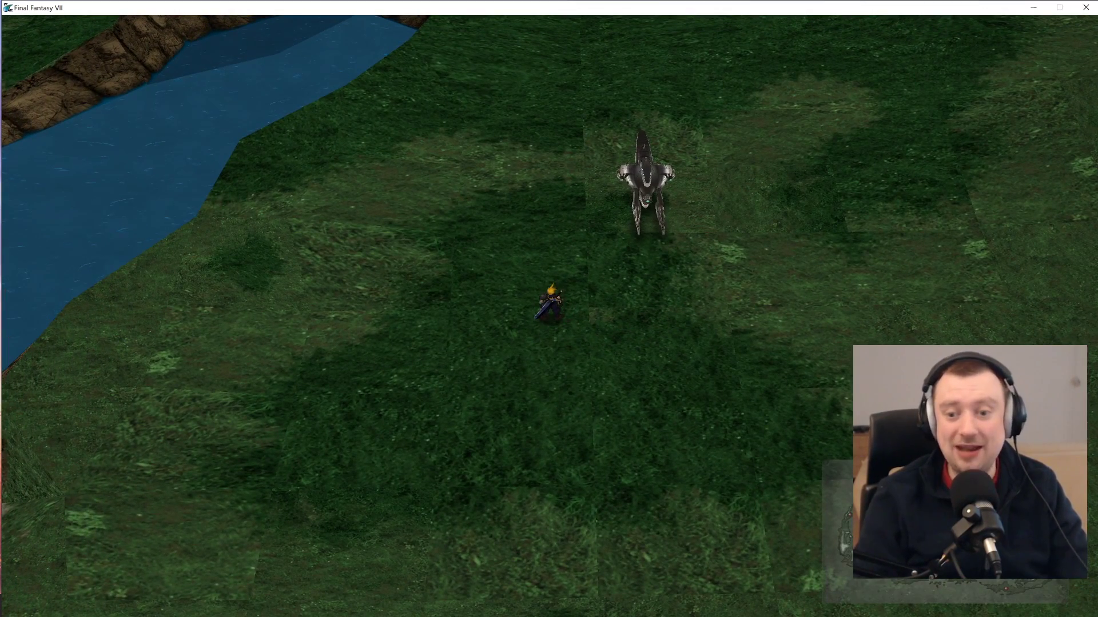
key("Up")
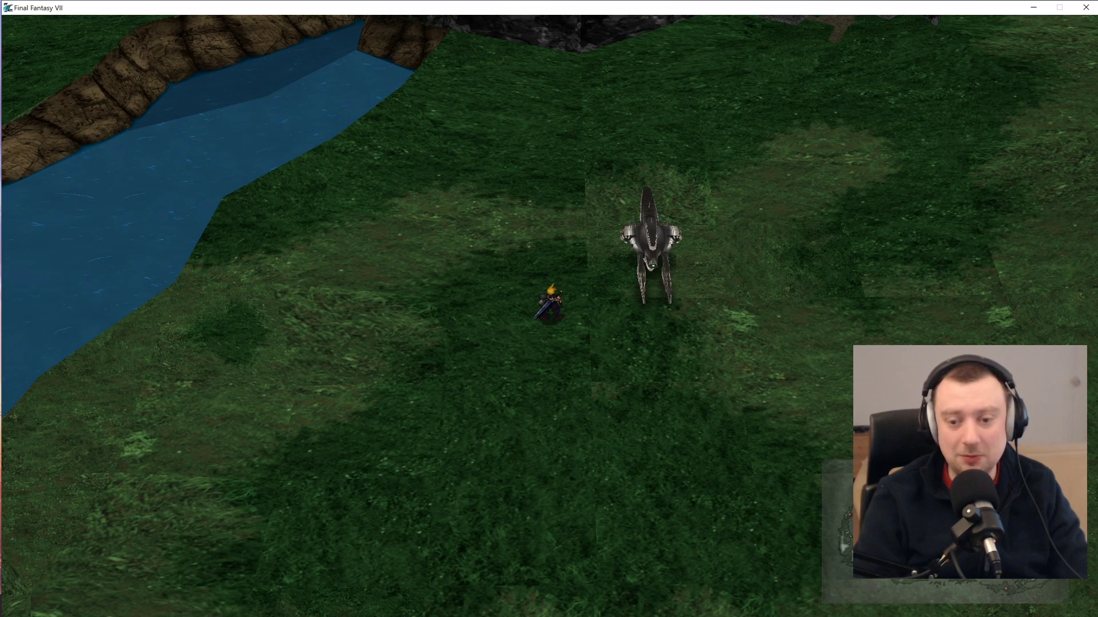
key("Up")
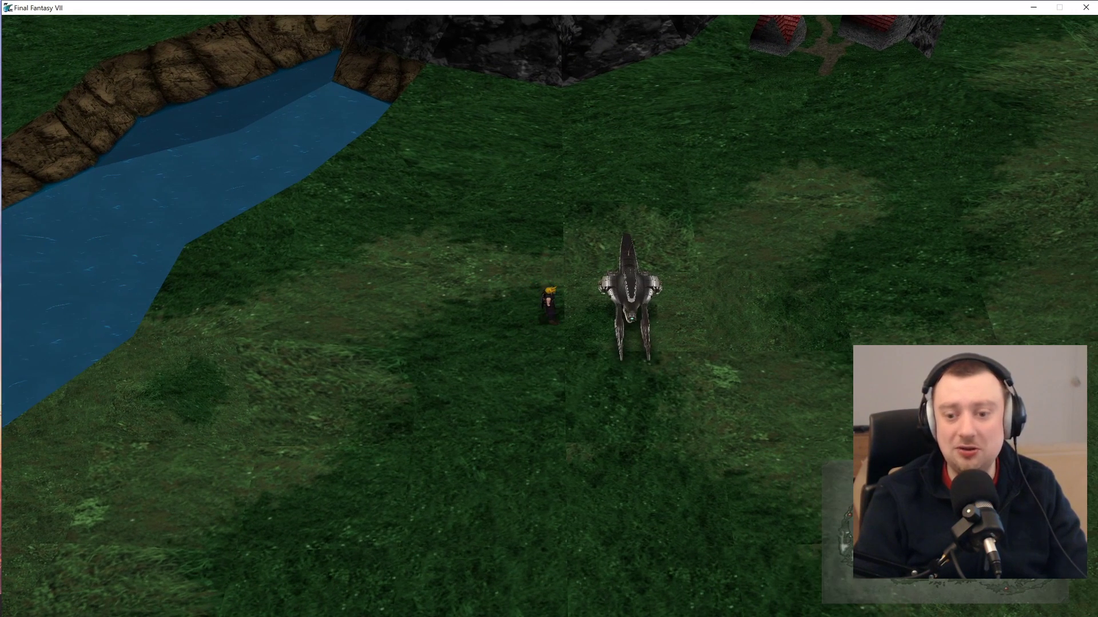
key("Down")
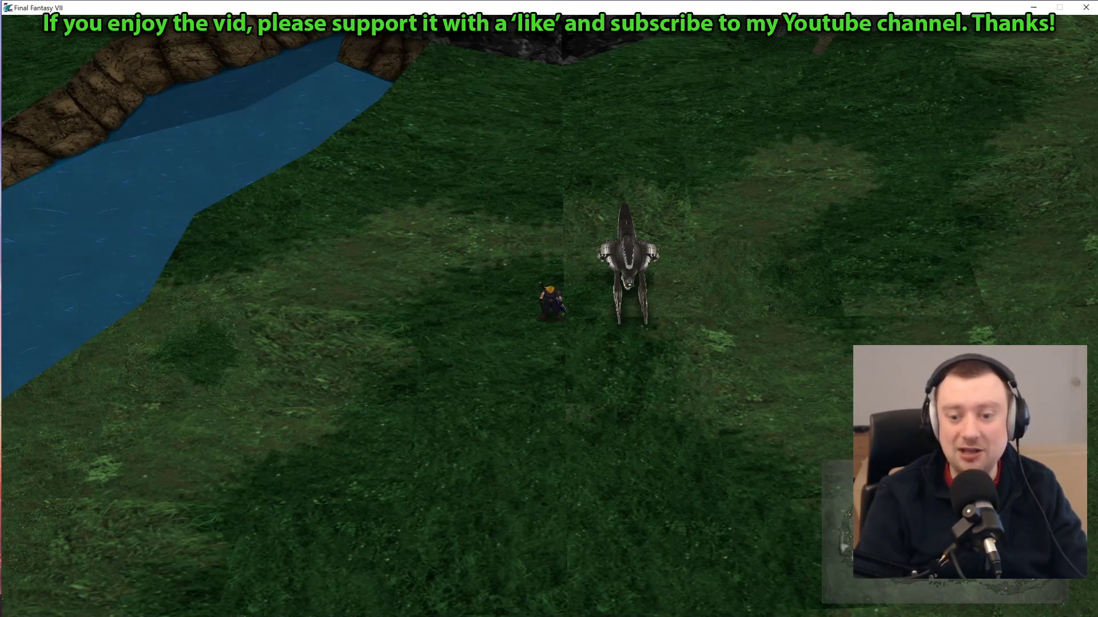
key("Down")
key("Left")
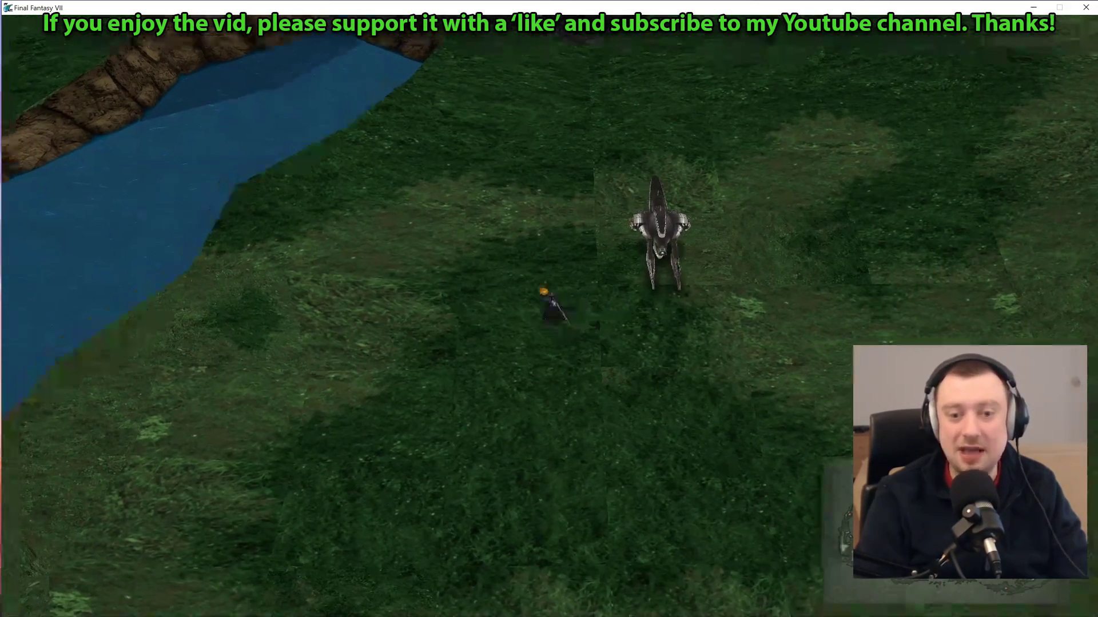
- Board the parked airship and fly over the mountains and river to examine the modded landscape
key("Right")
key("Return")
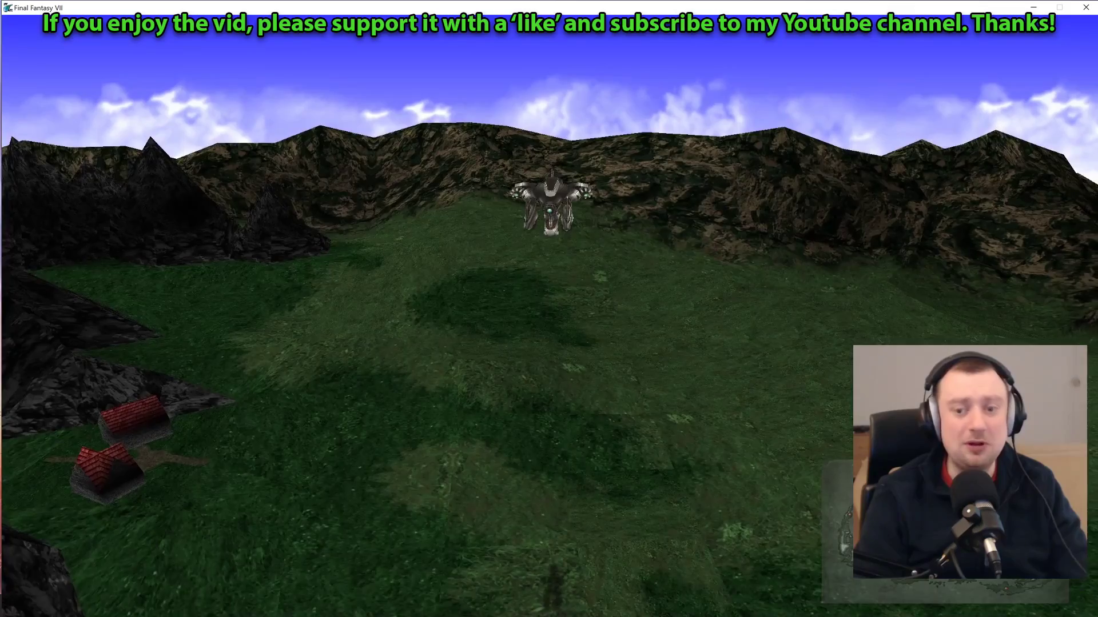
key("Up")
key("Right")
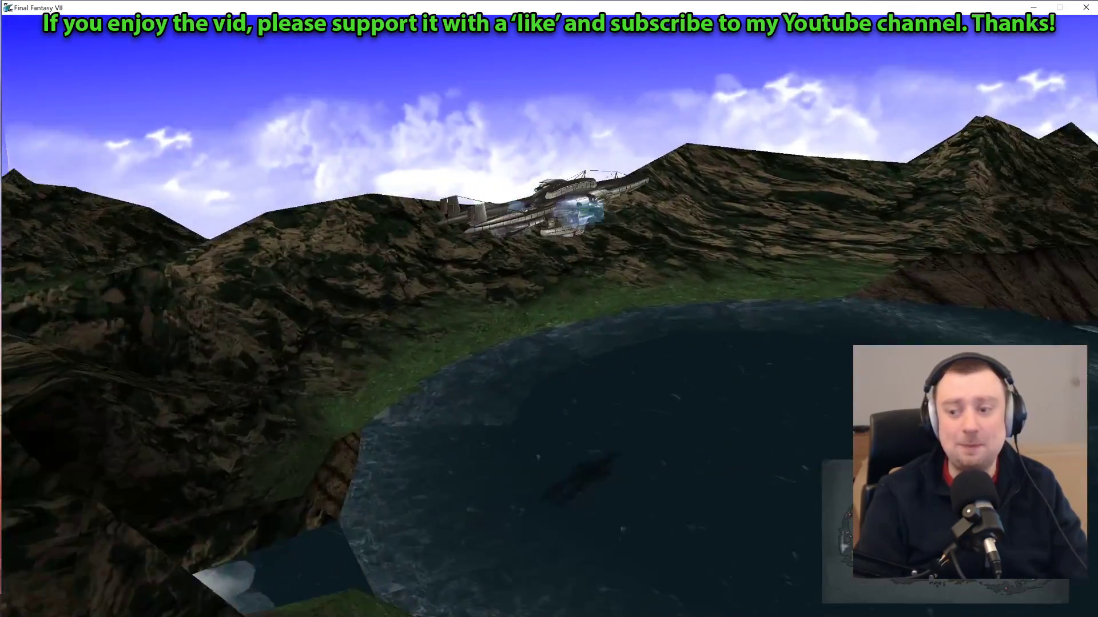
key("Left")
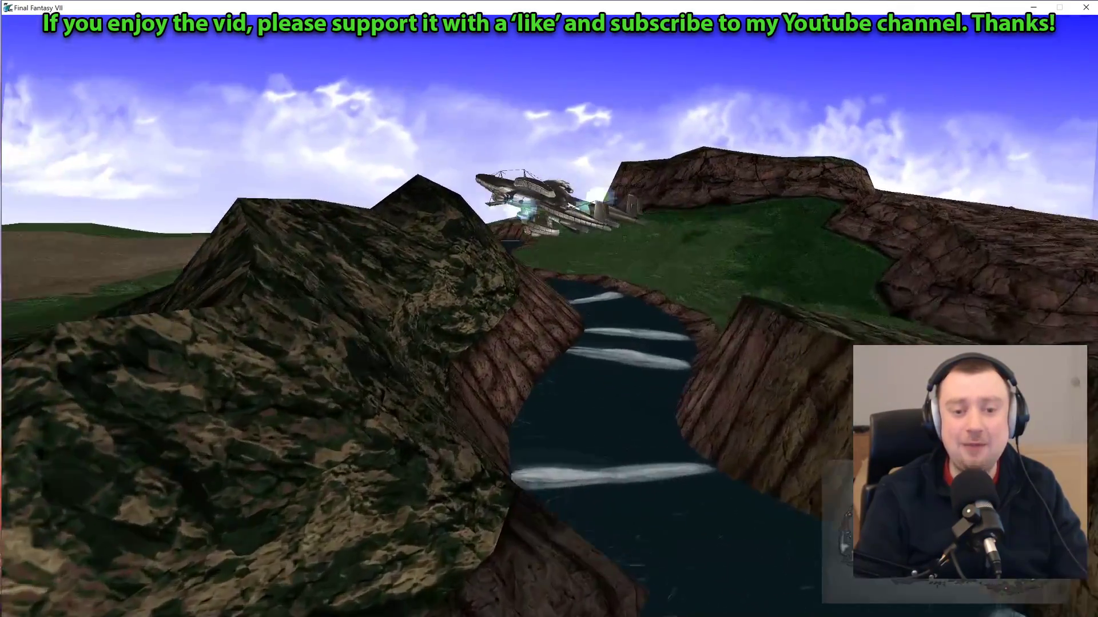